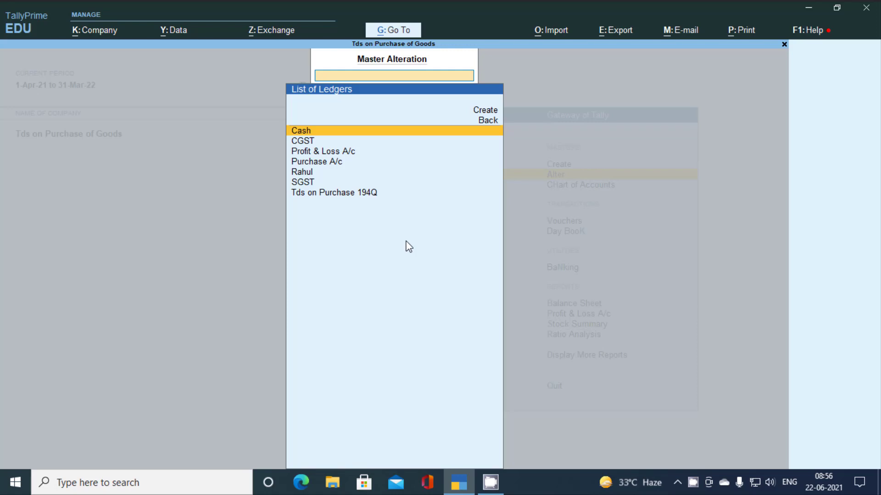
- Open the sundry creditor's ledger, listed just below Purchase A/c, for alteration
key("Down")
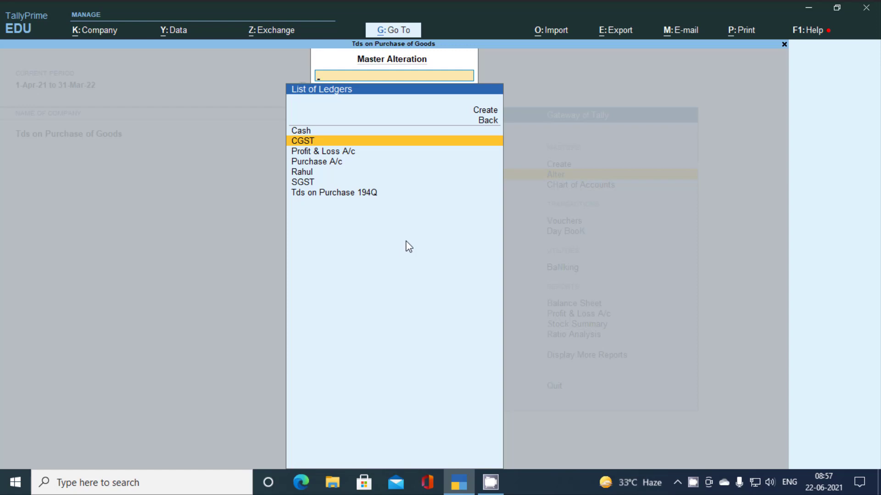
key("Down")
key("Down")
key("Down")
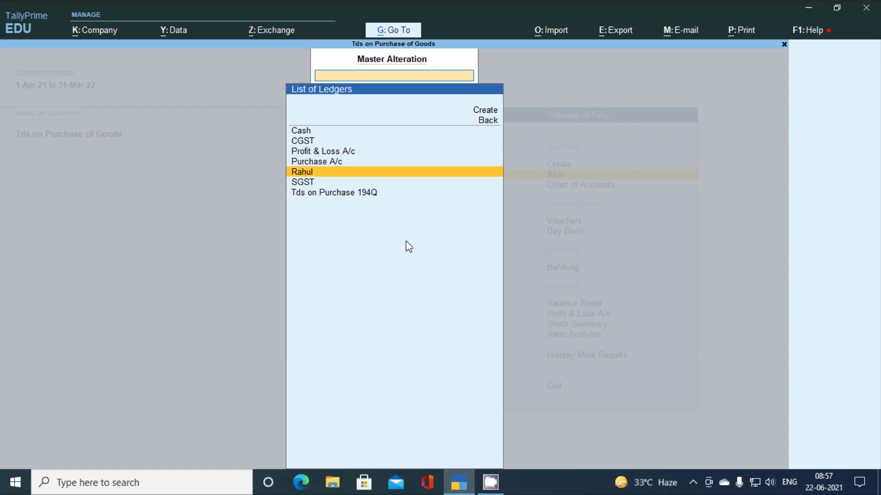
key("Return")
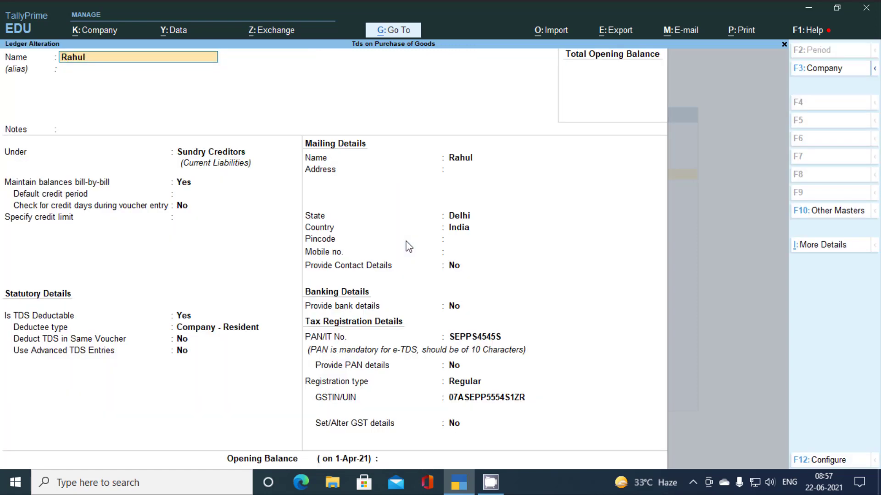
- Review the sundry creditor's group, bill-by-bill and TDS settings, including deductee type and TDS deduction in the same voucher
key("Return")
key("Return")
key("Return")
key("Return")
key("Return")
key("Return")
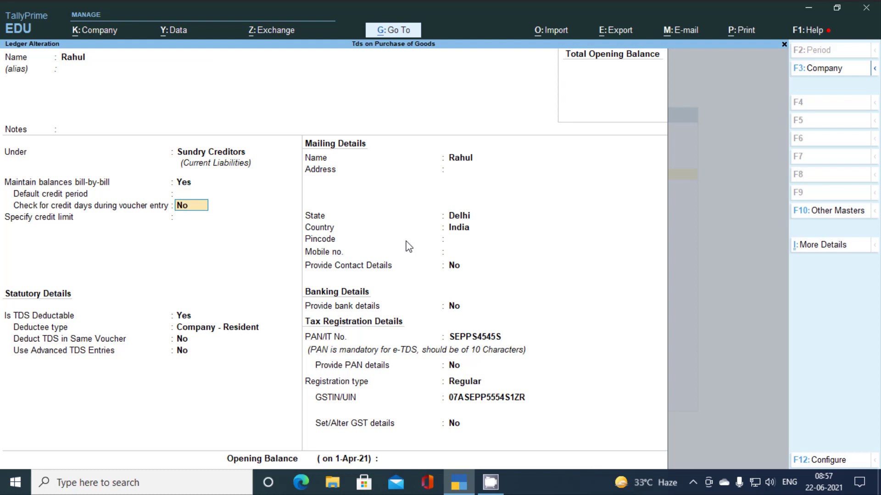
key("Return")
key("Return")
key("Return")
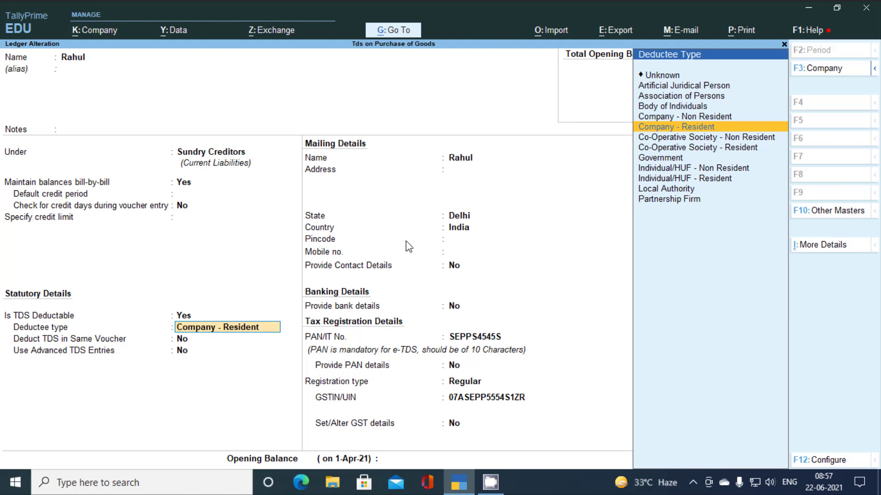
key("Return")
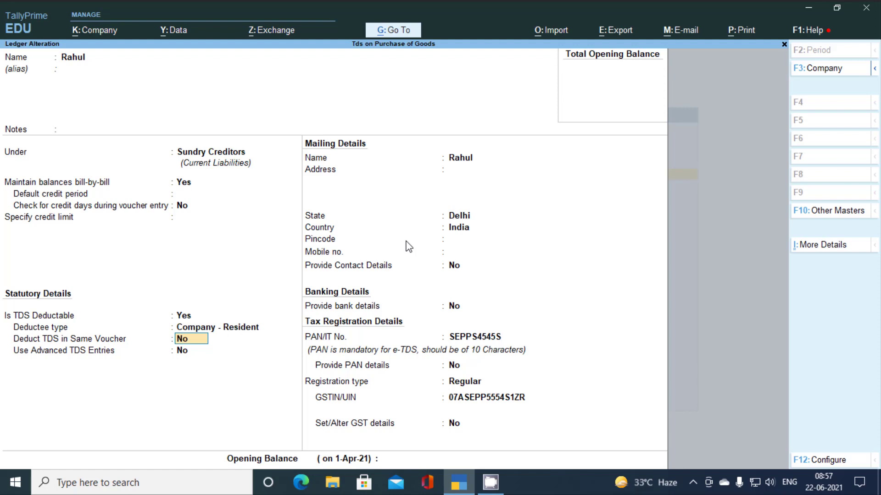
key("Return")
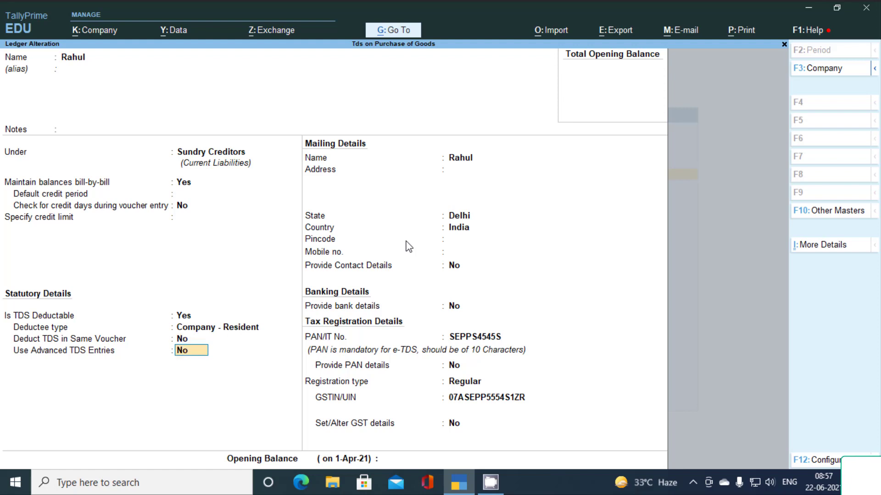
key("Return")
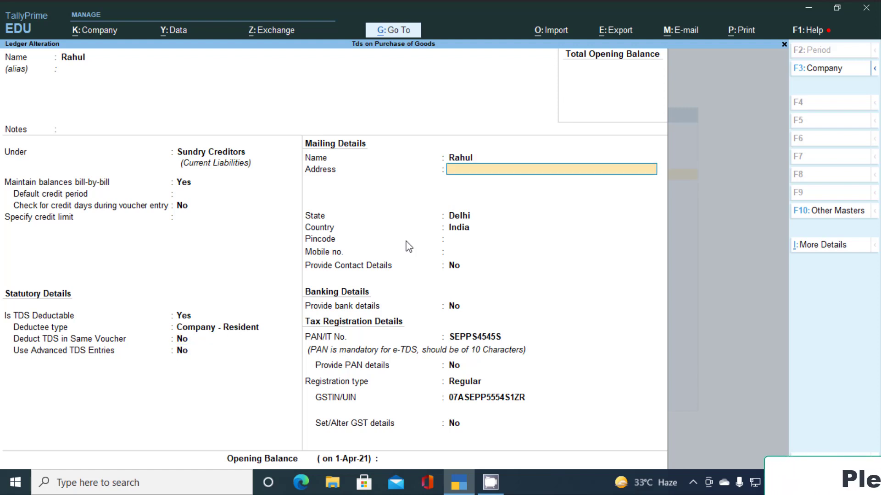
- Review the creditor's mailing, banking, PAN and GST registration details, and accept the ledger without changing them
key("Return")
key("Return")
key("Return")
key("Return")
key("Return")
key("Return")
key("Return")
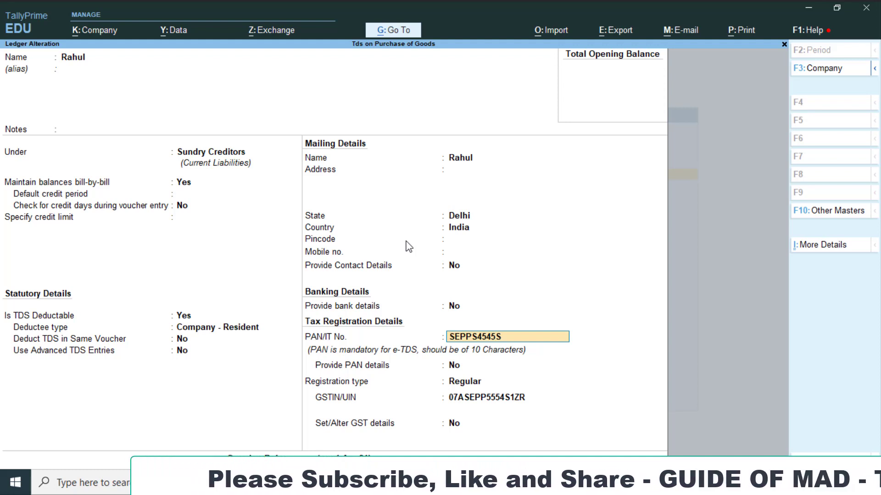
key("Return")
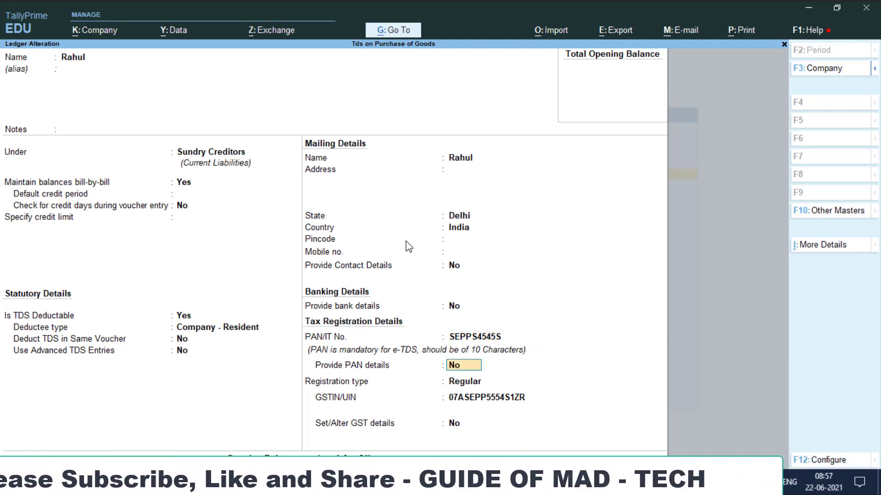
key("Return")
key("Return")
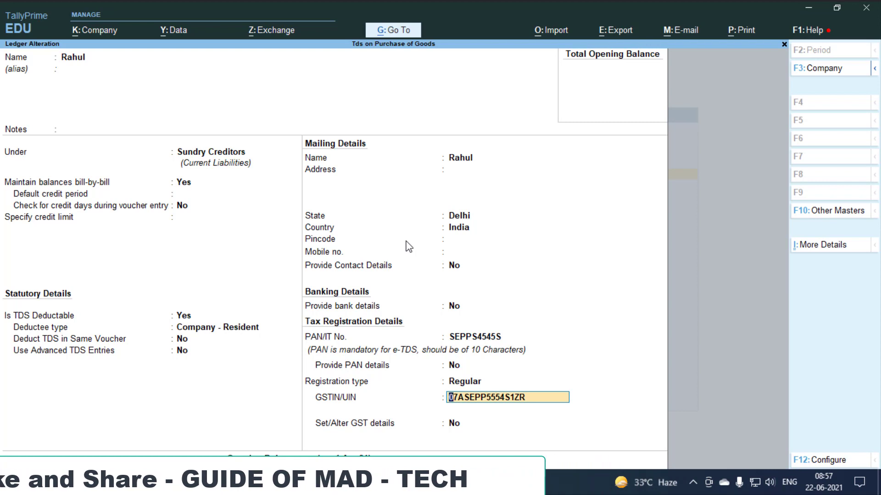
key("Return")
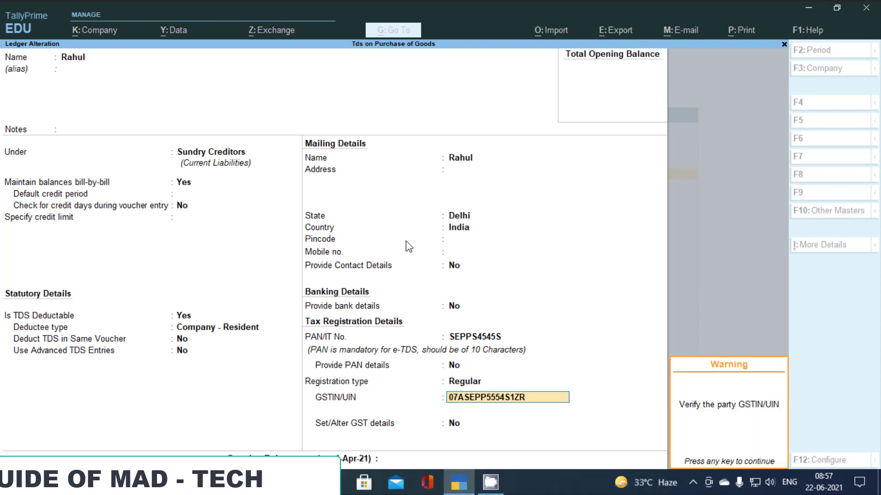
key("Return")
key("Return")
key("Return")
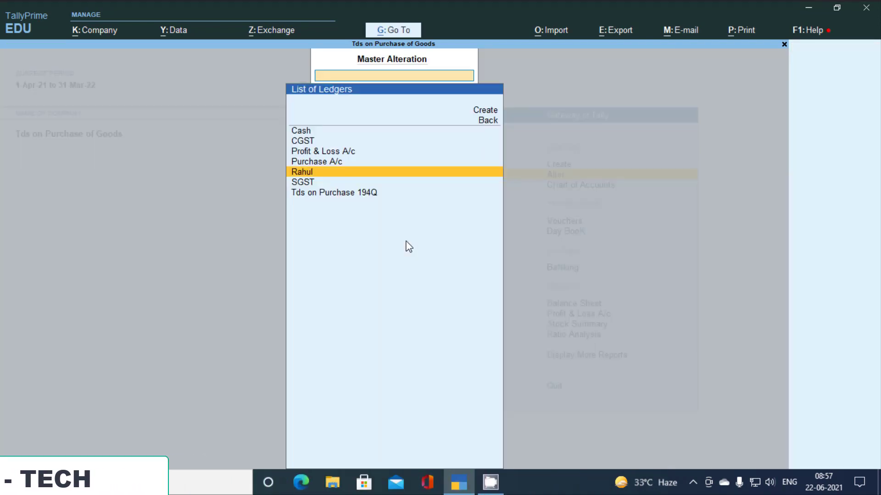
- Open the Purchase A/c ledger for alteration
key("Down")
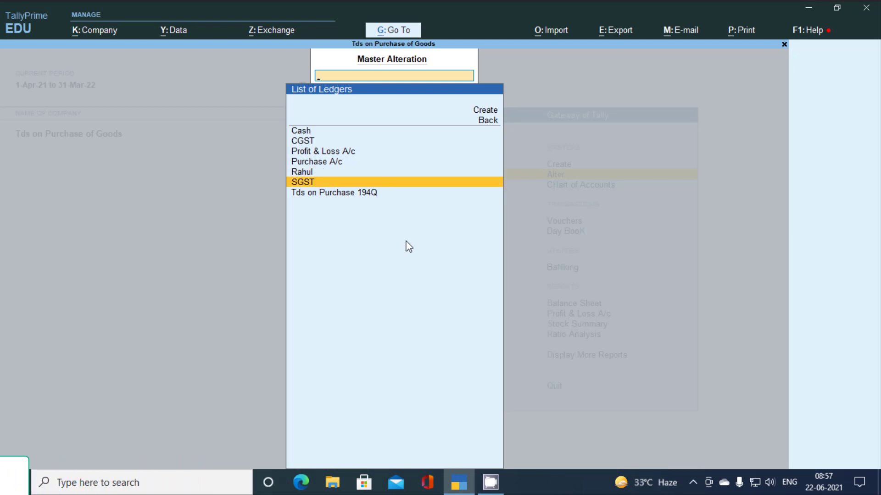
key("Up")
key("Up")
key("Up")
key("Down")
key("Return")
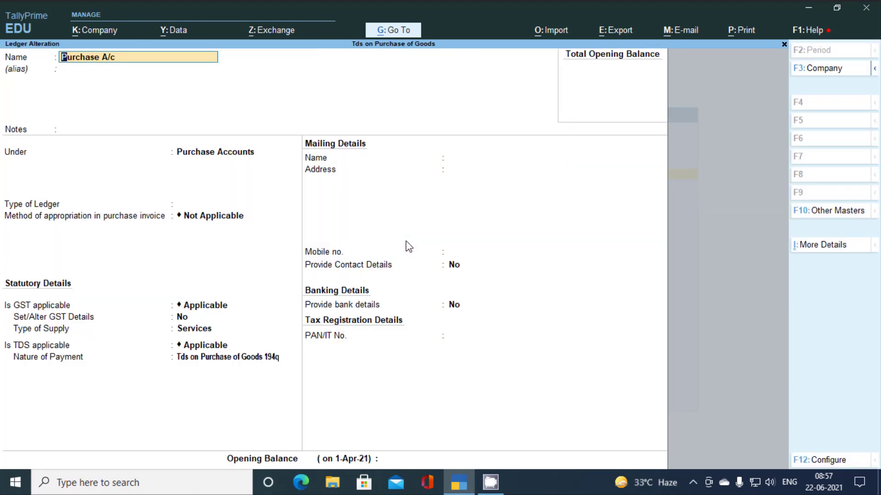
- Set the Purchase A/c ledger's type of supply to Goods
key("Return")
key("Return")
key("Return")
key("Return")
key("Return")
key("Return")
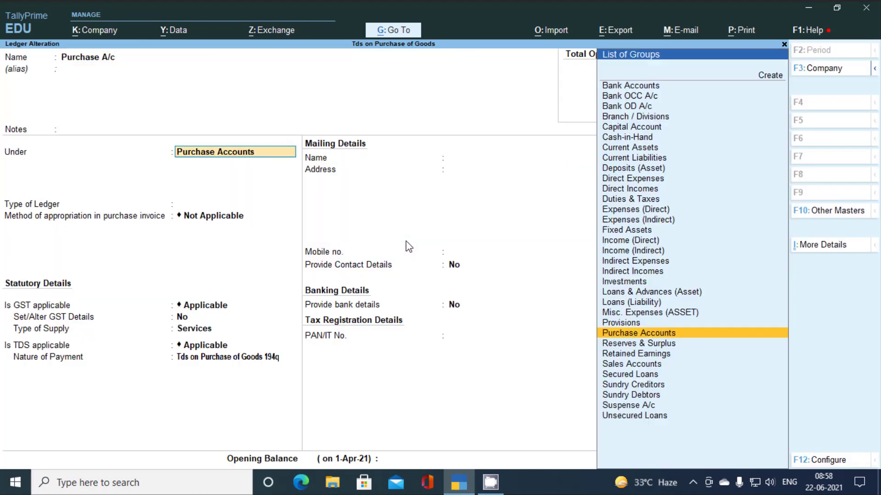
key("Return")
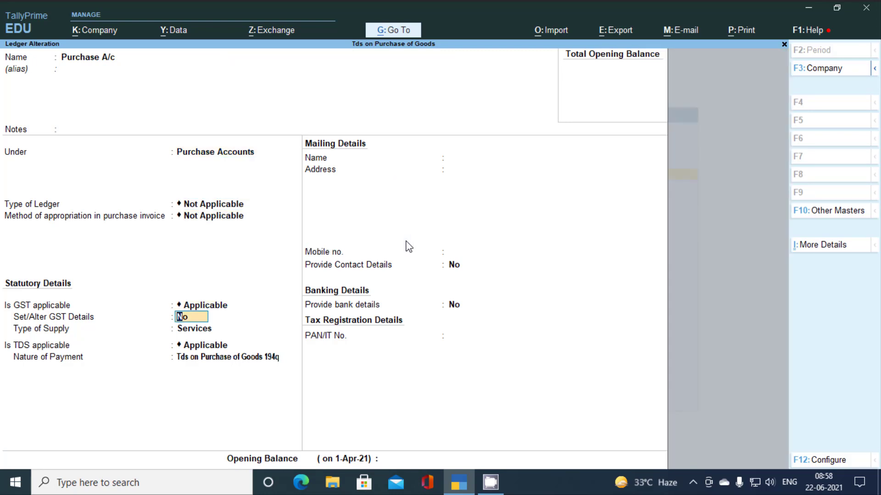
key("Return")
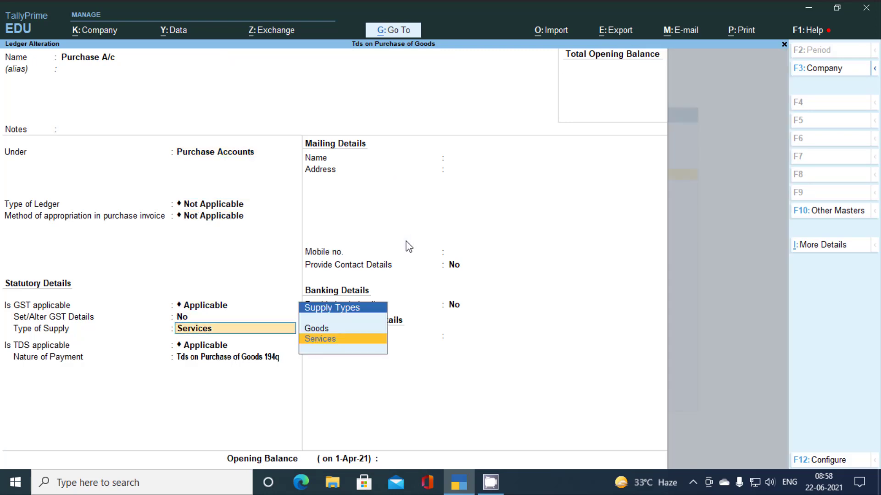
key("Up")
key("Return")
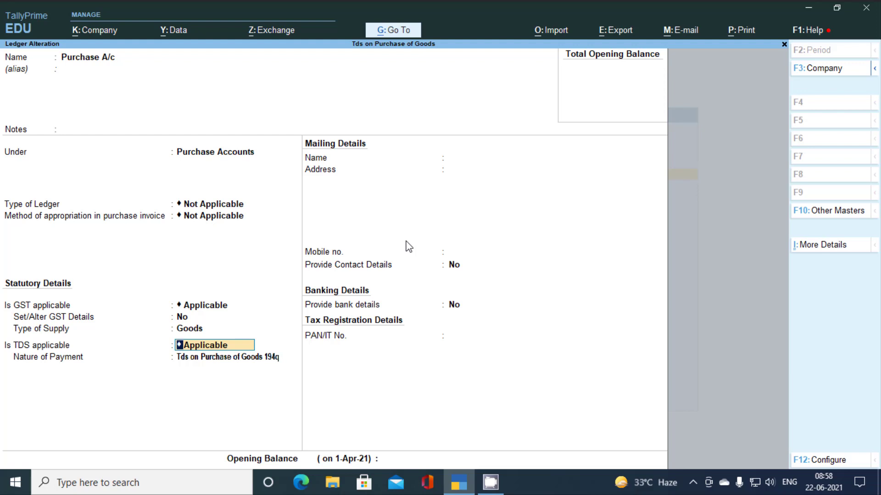
- Keep TDS applicable with nature of payment Tds on Purchase of Goods 194q, and save the Purchase A/c ledger
key("Return")
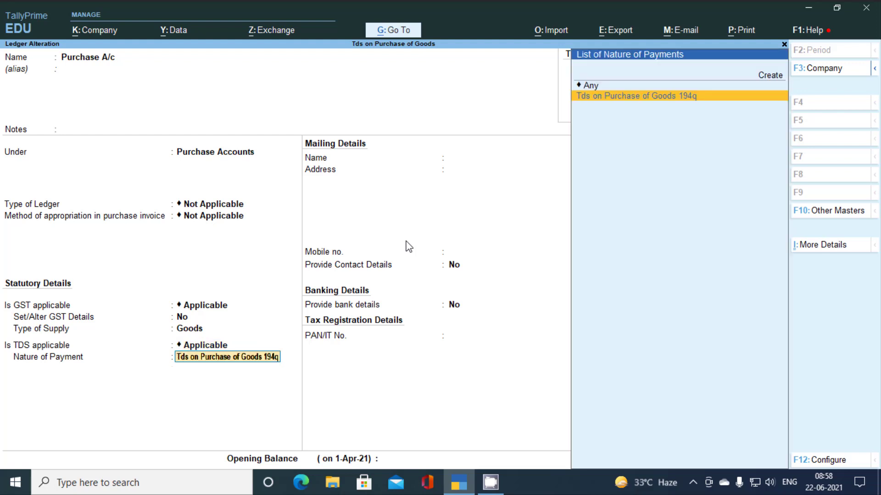
key("Return")
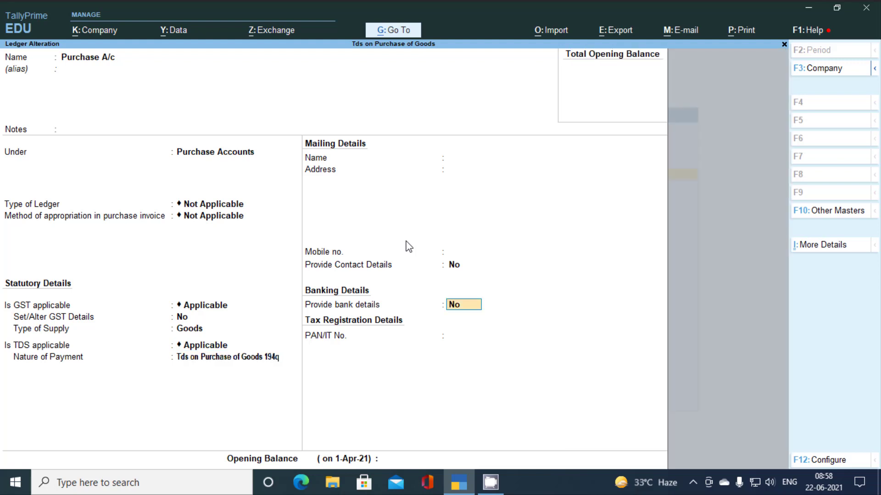
key("Return")
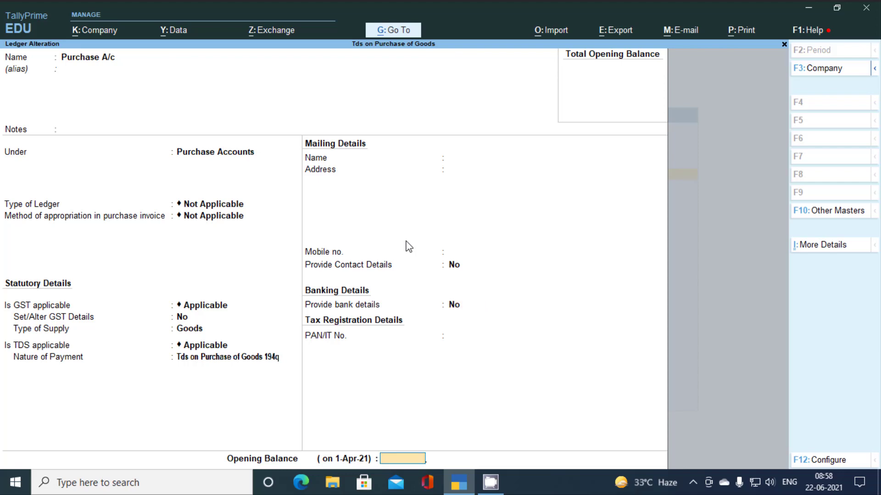
key("Return")
key("Return")
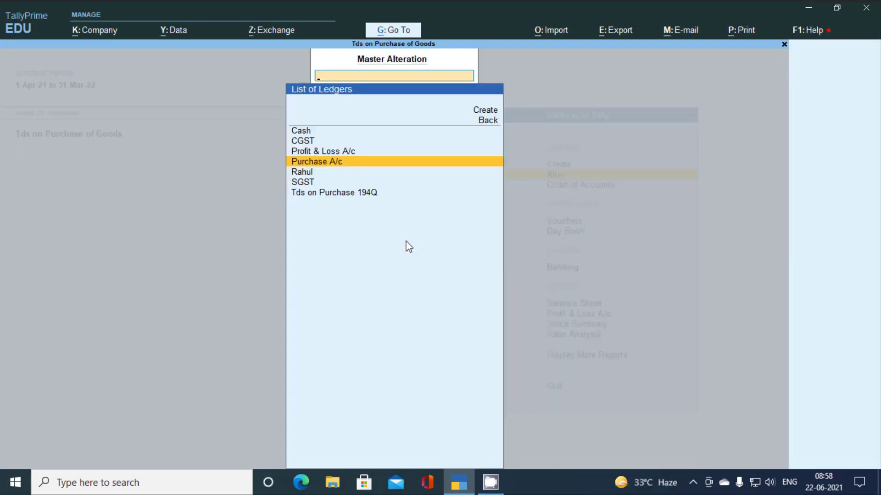
- Open the CGST ledger for alteration and review its group, type of duty and tax type
key("Up")
key("Up")
key("Return")
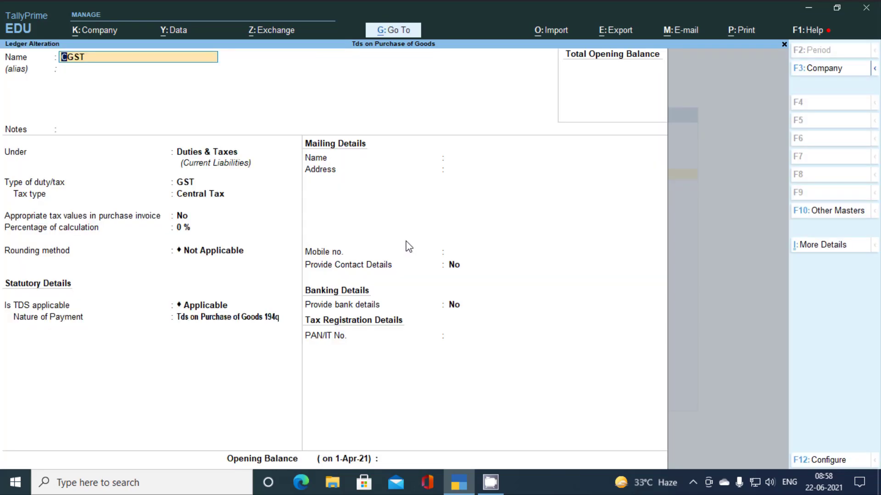
key("Return")
key("Return")
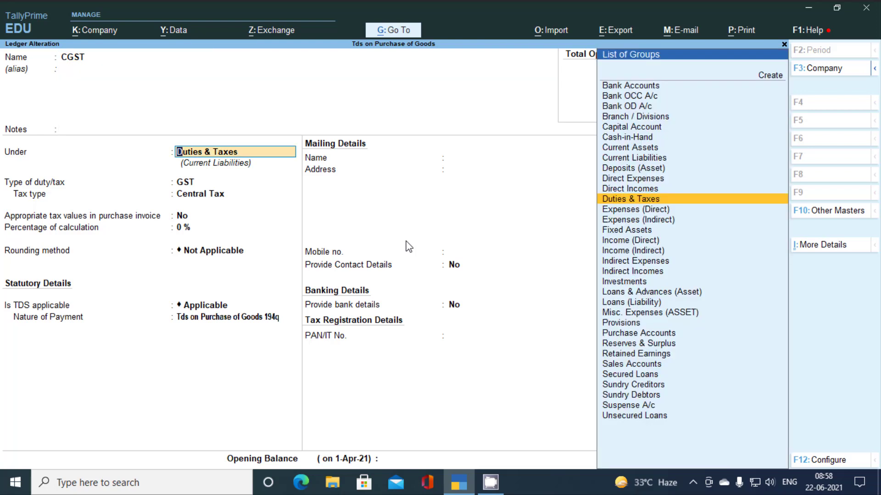
key("Return")
key("Return")
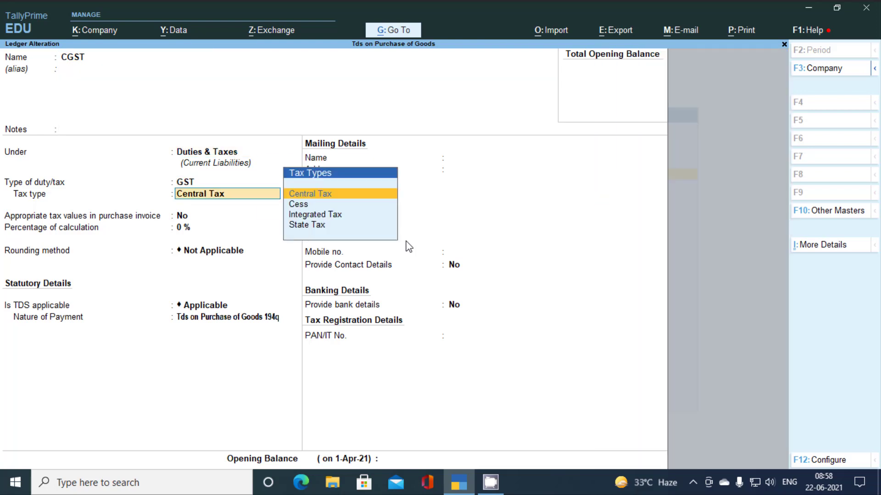
key("Return")
key("Return")
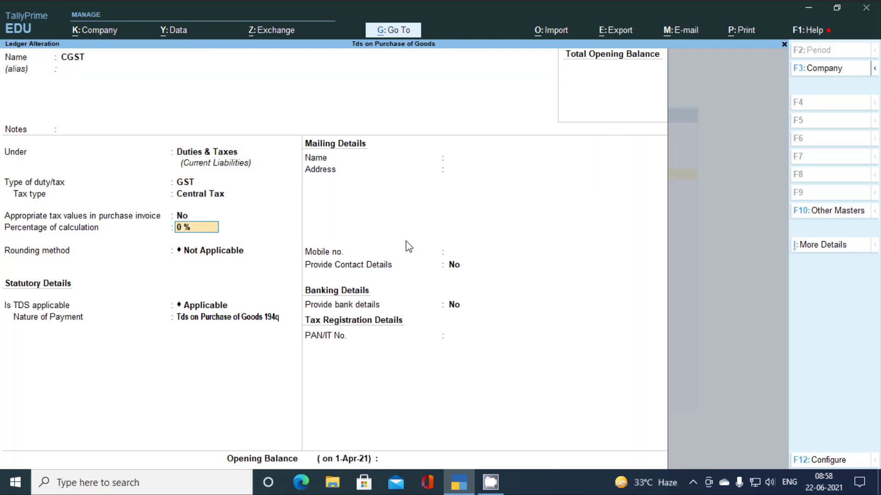
- Review the CGST ledger's rounding method, TDS applicability and nature of payment, and accept the ledger
key("Return")
key("Return")
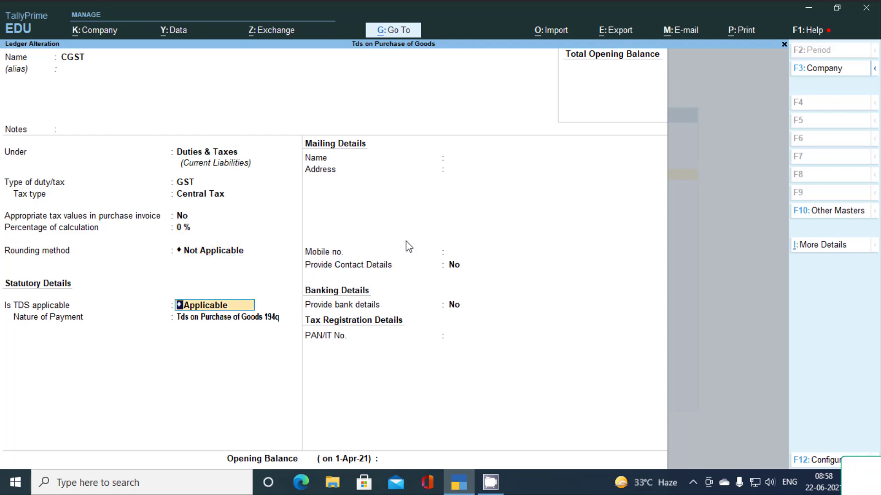
key("Return")
key("Return")
key("Return")
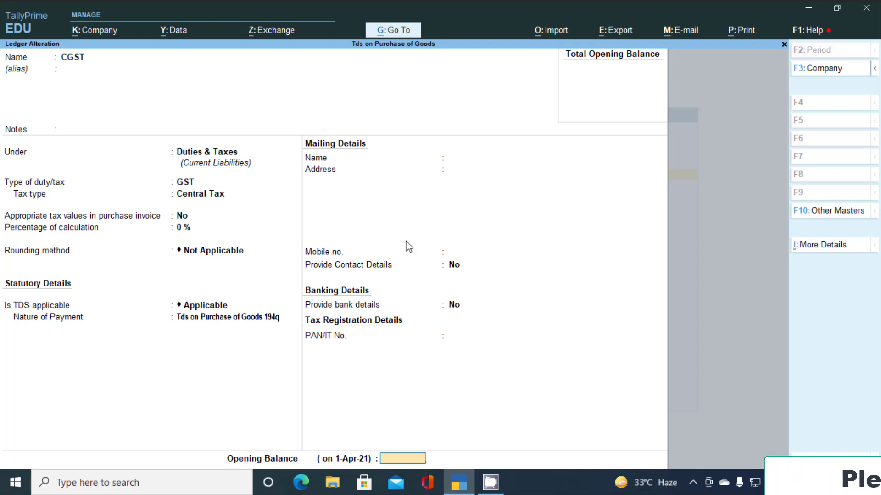
key("Return")
key("Return")
- View the SGST ledger's tax type and TDS settings, and leave it without saving
key("Down")
key("Down")
key("Down")
key("Down")
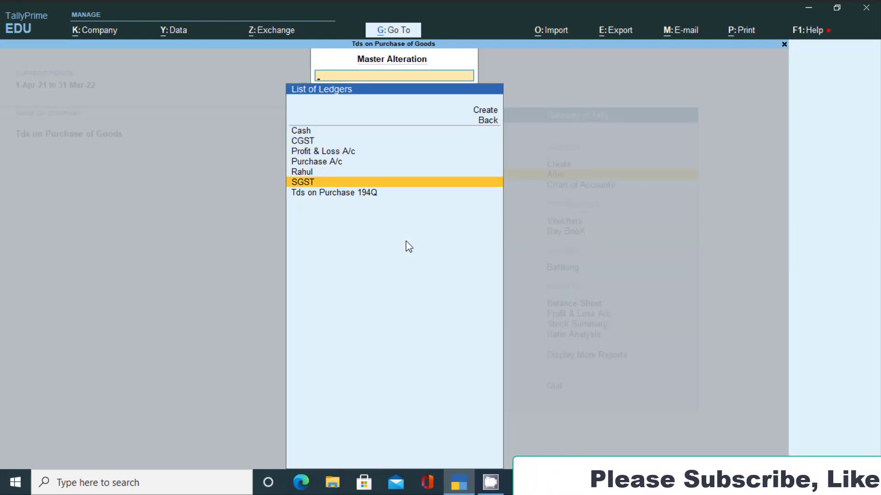
key("Return")
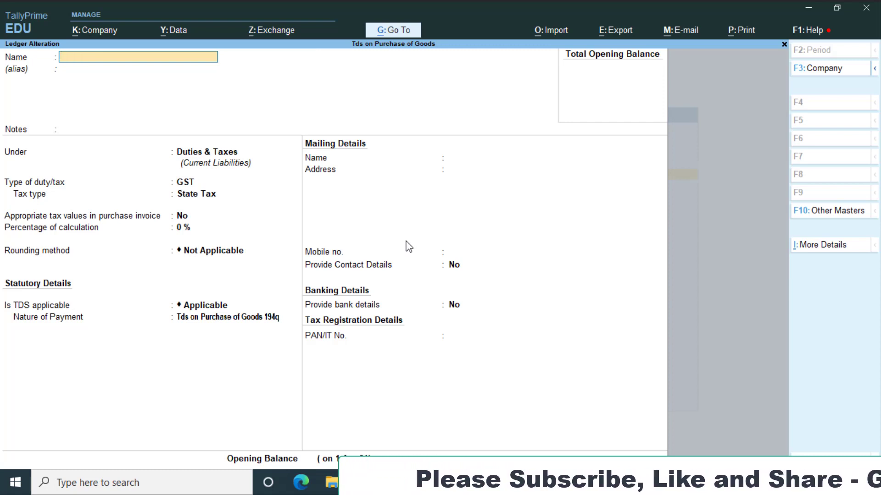
key("Escape")
key("Return")
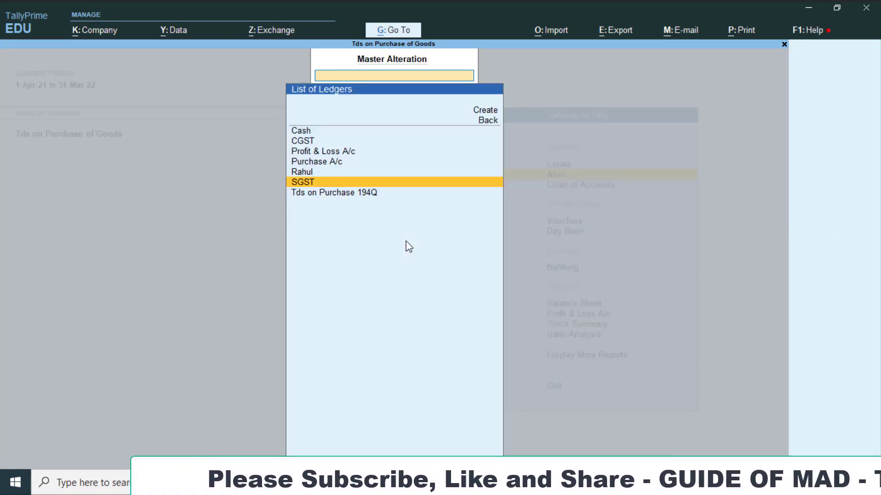
- Open the Tds on Purchase 194Q ledger for alteration and review its group and type of duty/tax
key("Down")
key("Return")
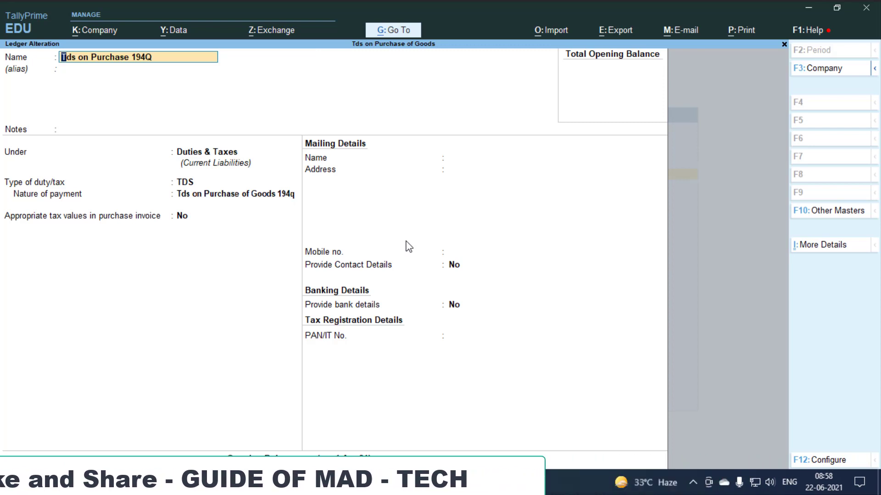
key("Return")
key("Return")
key("Return")
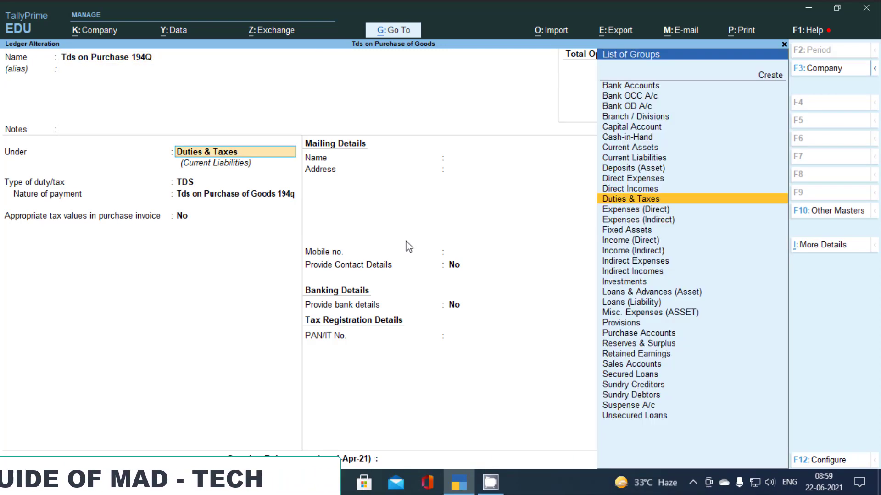
key("Return")
key("Return")
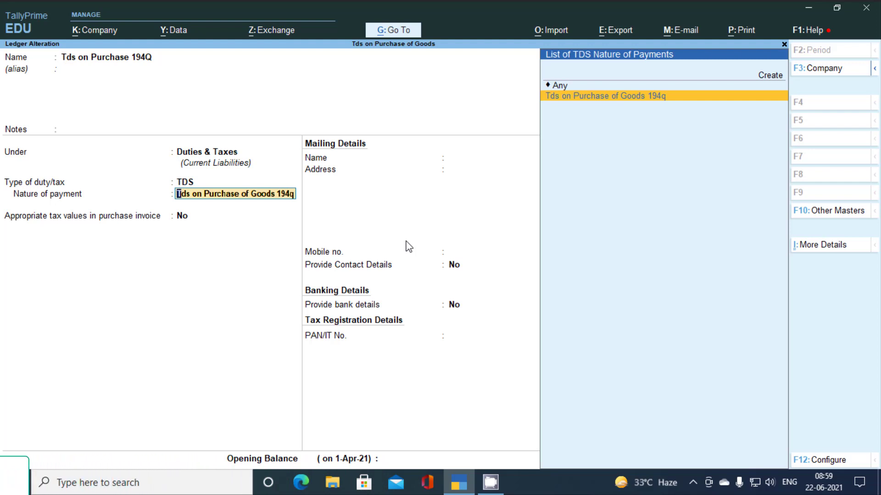
- Check the TDS ledger's nature of payment and purchase-invoice tax appropriation setting, and leave master alteration
key("Return")
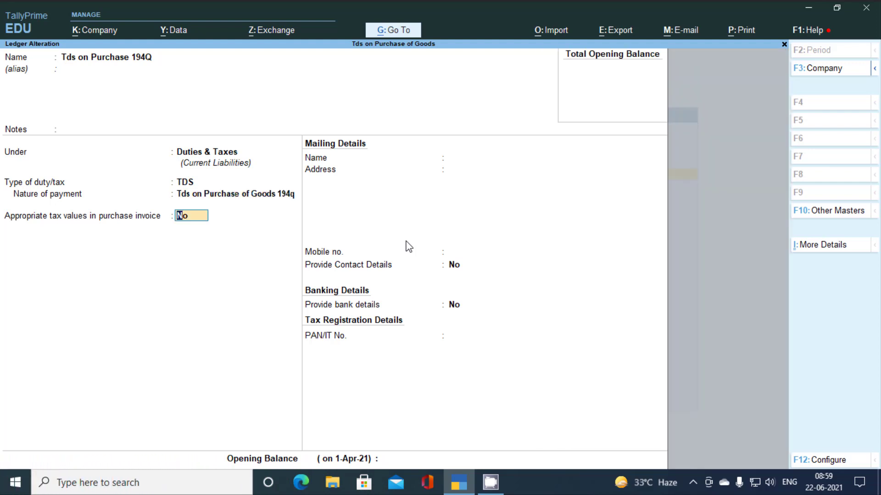
key("Return")
key("Return")
key("Return")
key("Return")
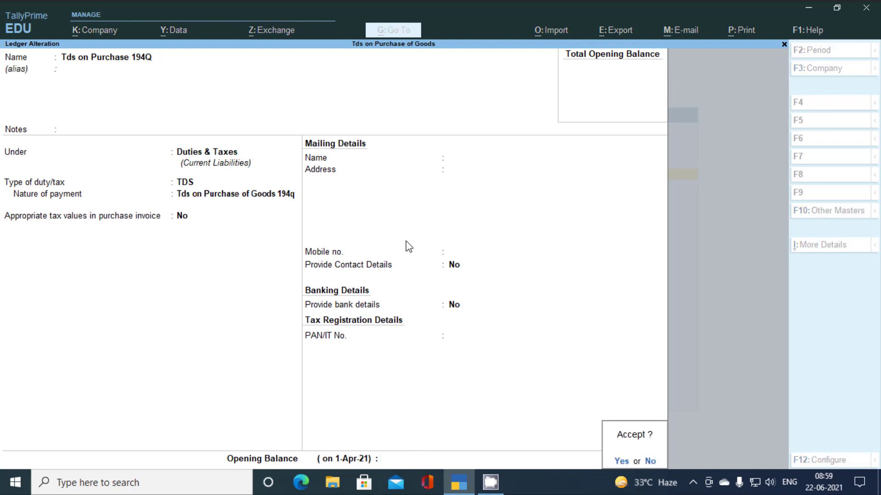
key("Escape")
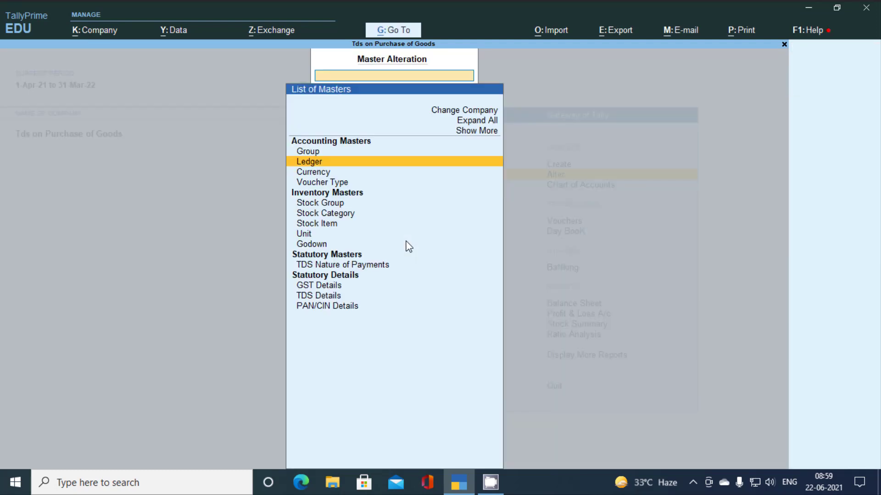
key("Escape")
- Start a purchase voucher and set the voucher date to 1-Jul-21
key("Down")
key("Down")
key("Down")
key("Up")
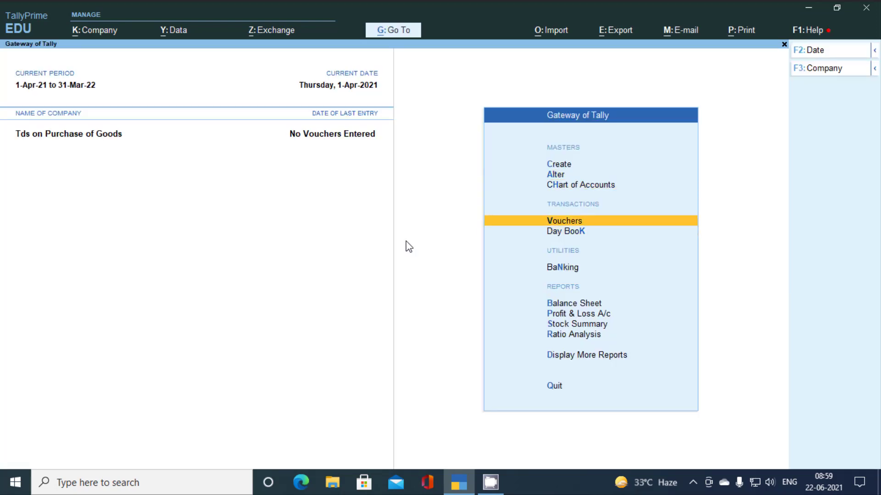
key("Return")
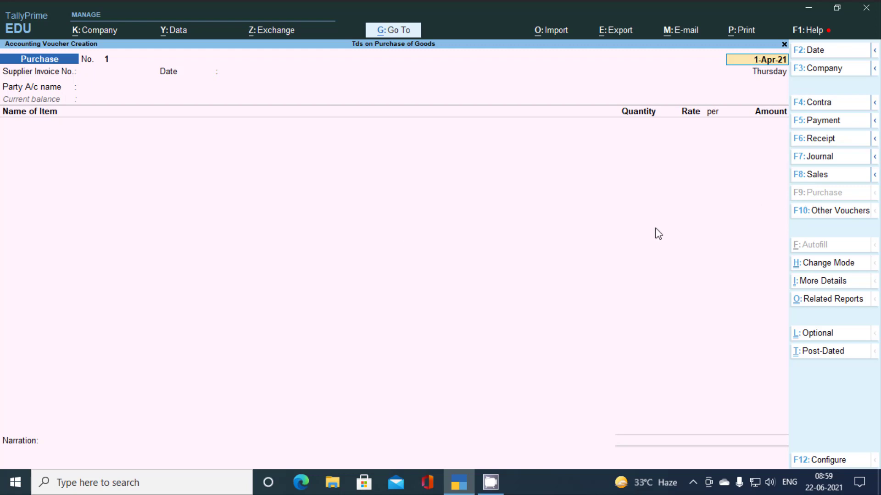
key("F2")
type("1-7")
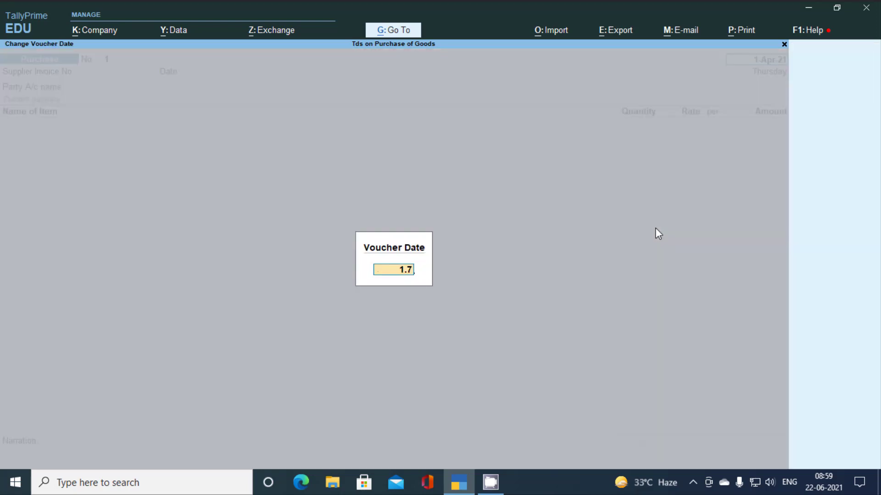
key("Return")
- Enter supplier invoice number 001 dated 1-Jul-21, choose the supplier's party account, and accept the receipt and party details unchanged
key("Return")
type("001")
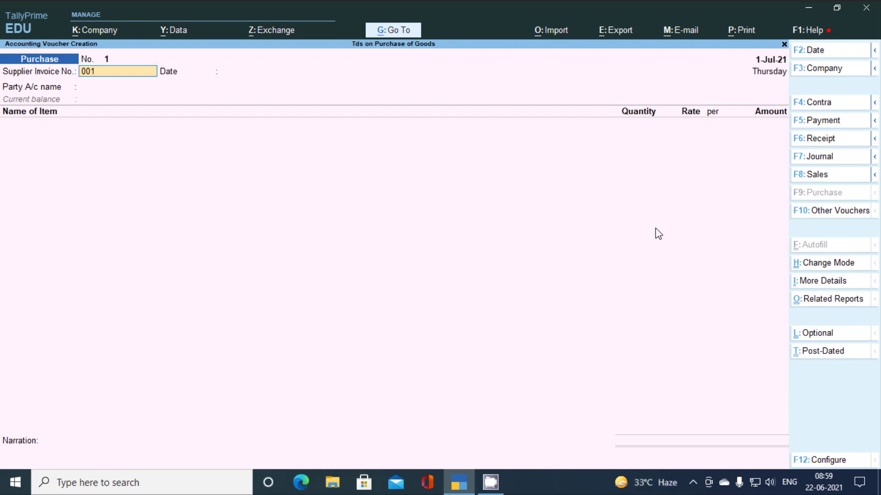
key("Return")
key("Return")
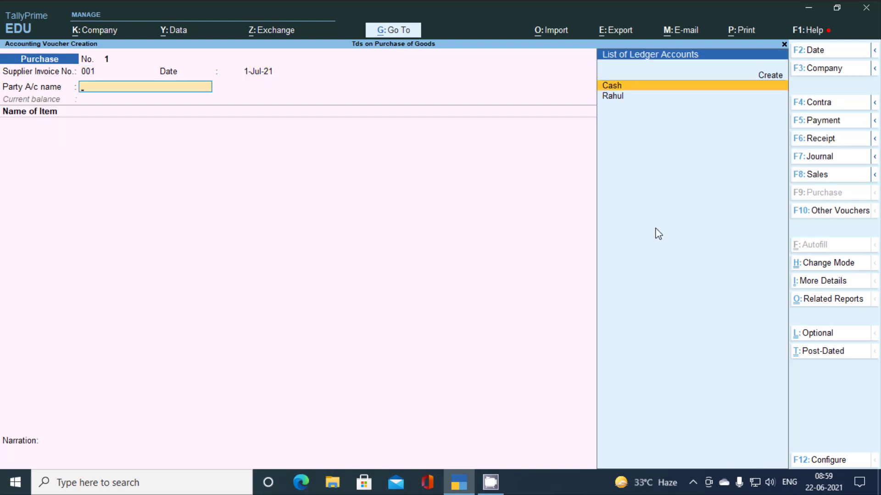
key("Down")
key("Return")
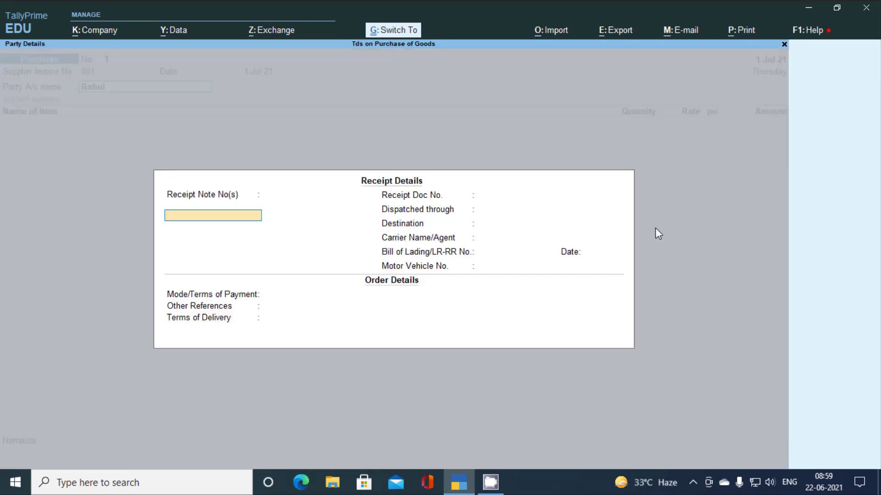
key("ctrl+a")
key("ctrl+a")
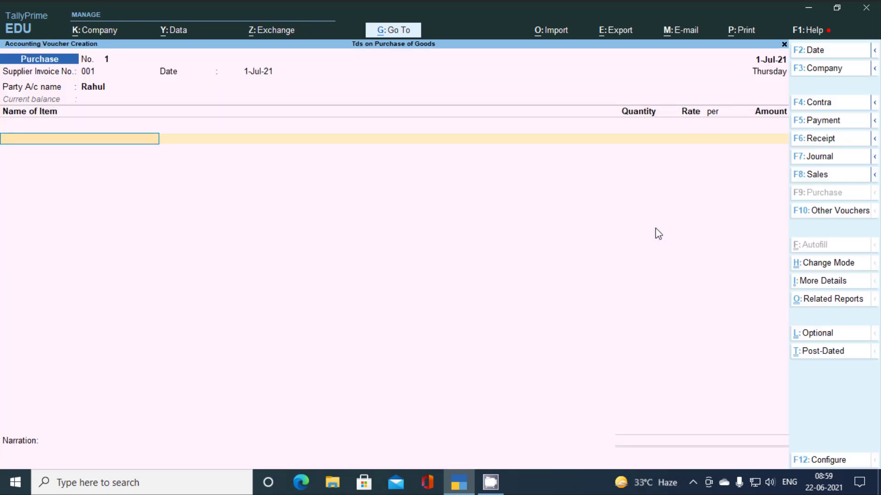
- Add the stock item Shirt without a description and open its master for alteration from the voucher
type("S")
key("Return")
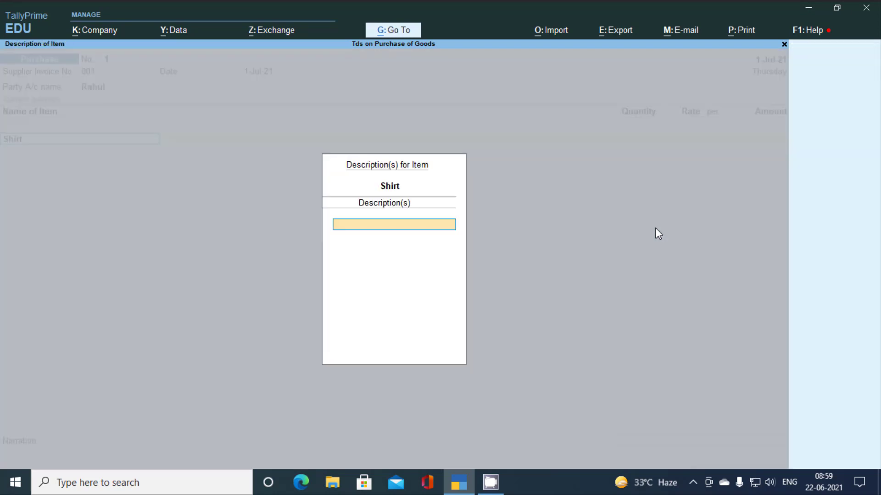
key("Escape")
key("ctrl+Return")
key("Return")
key("Return")
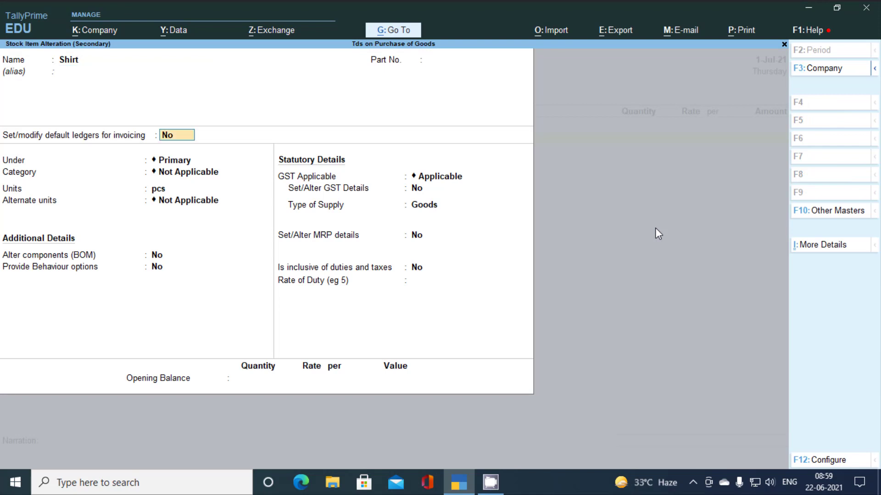
- Review the Shirt item's group, category, units, additional details and GST applicability
key("Return")
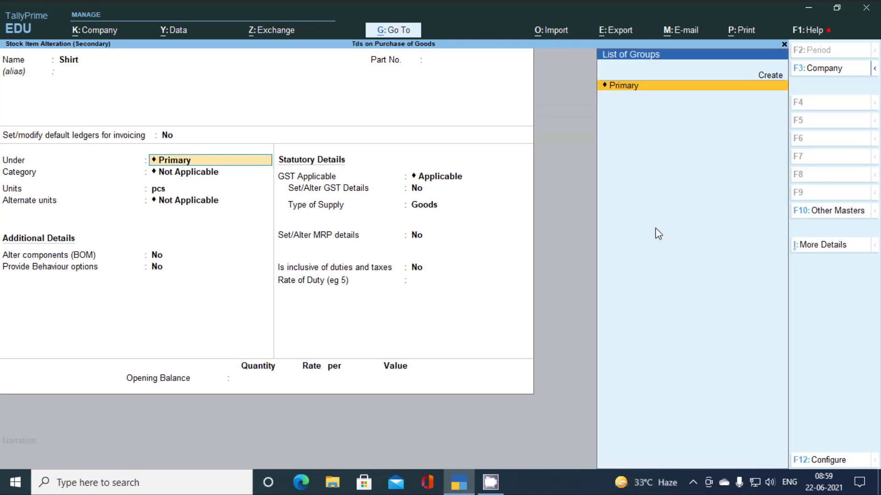
key("Return")
key("Return")
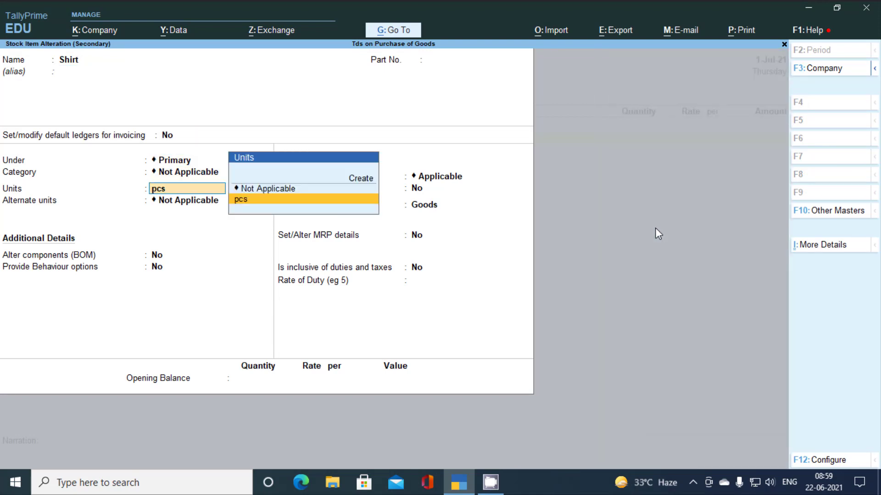
key("Return")
key("Return")
key("Return")
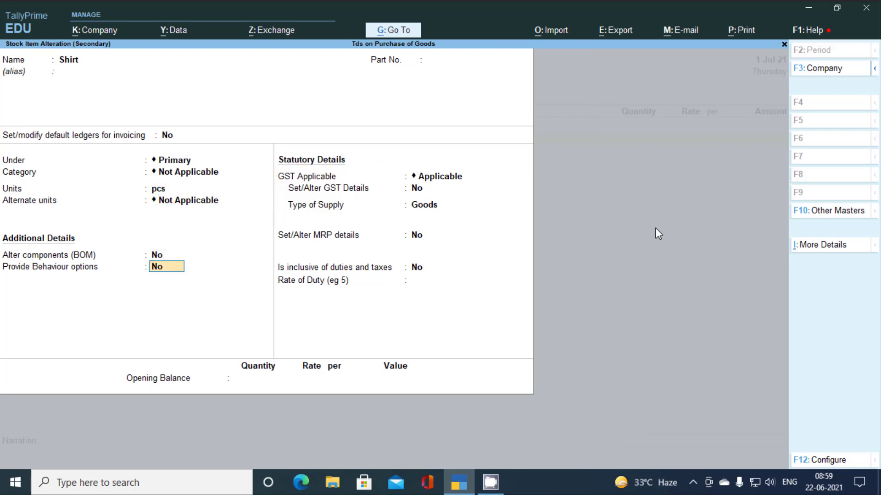
key("Return")
key("Return")
- Open the Shirt item's GST details and review its HSN/SAC code, taxability, input credit eligibility and tax rates
key("y")
key("Return")
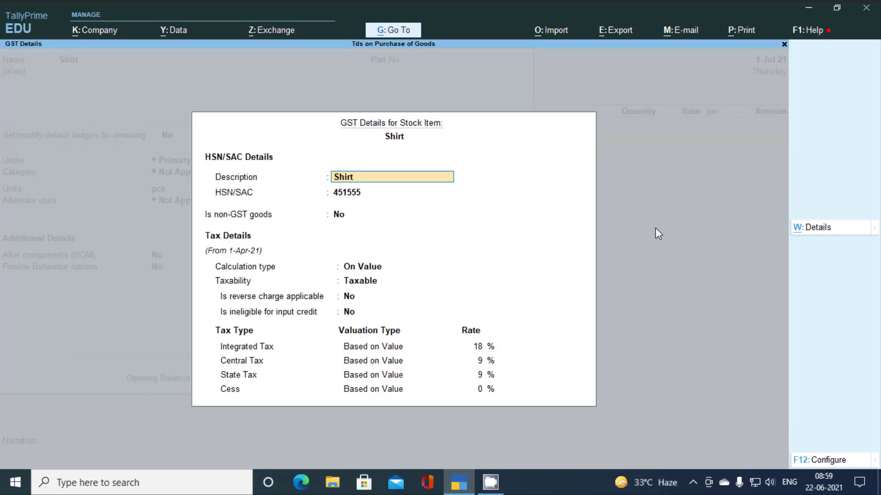
key("Return")
key("Return")
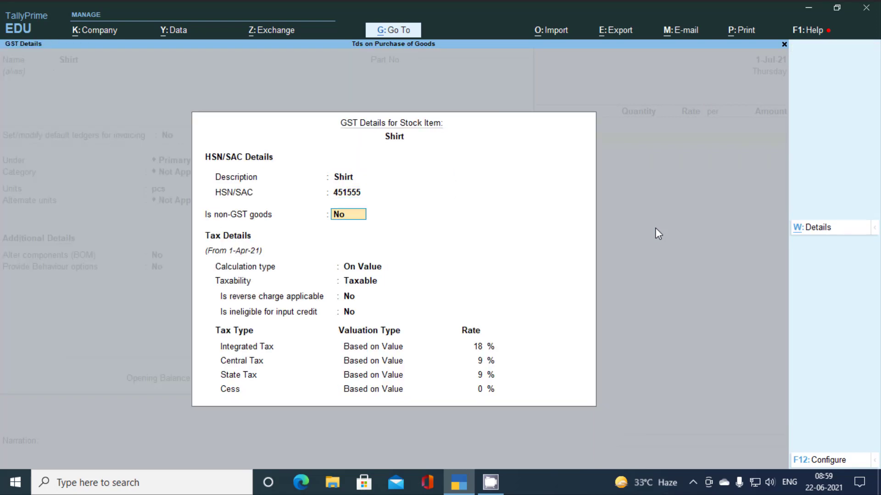
key("Return")
key("Return")
key("Return")
key("Return")
key("Return")
key("Return")
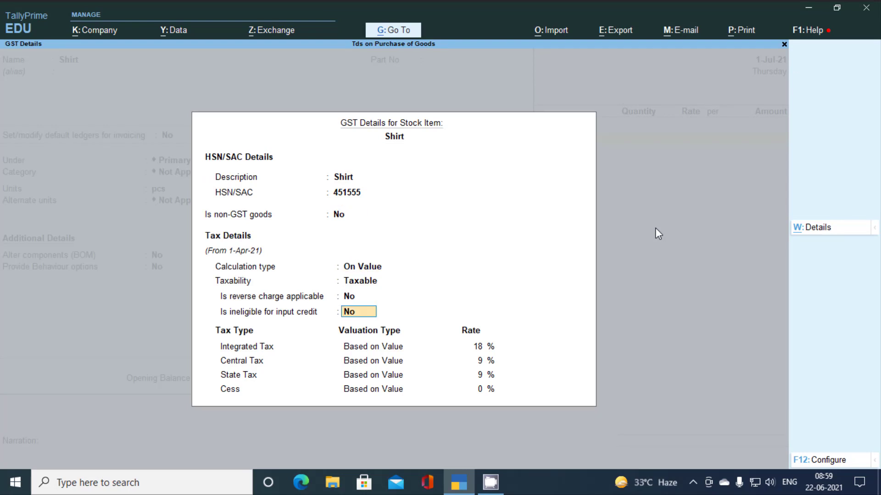
key("Return")
key("Return")
key("Return")
key("Return")
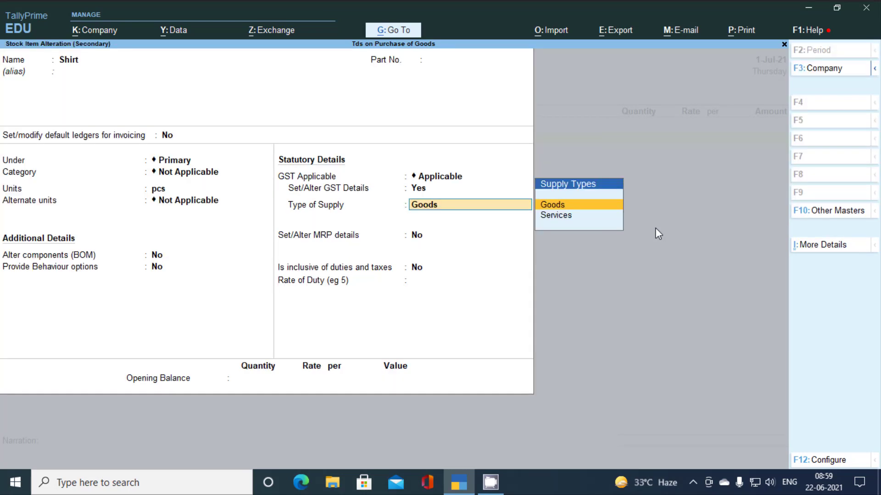
- Review the Shirt item's type of supply, MRP, duty and opening balance fields, and return to the purchase voucher
key("Return")
key("Return")
key("Return")
key("Return")
key("Return")
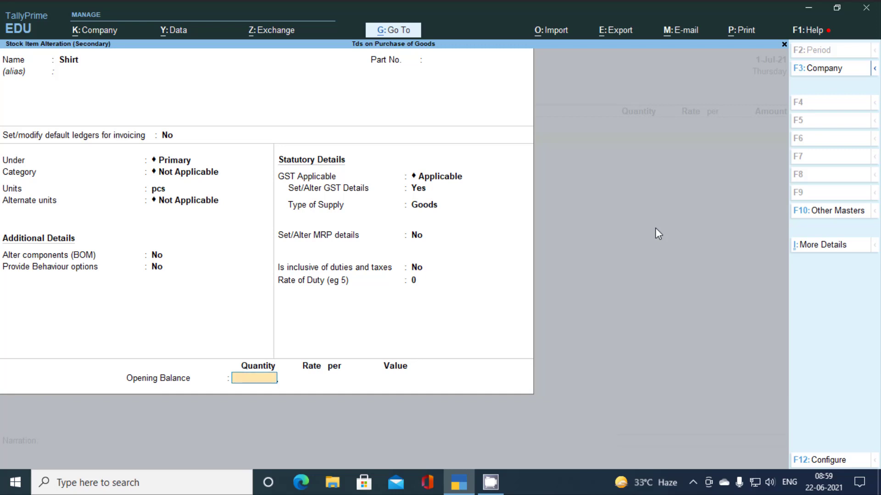
key("Return")
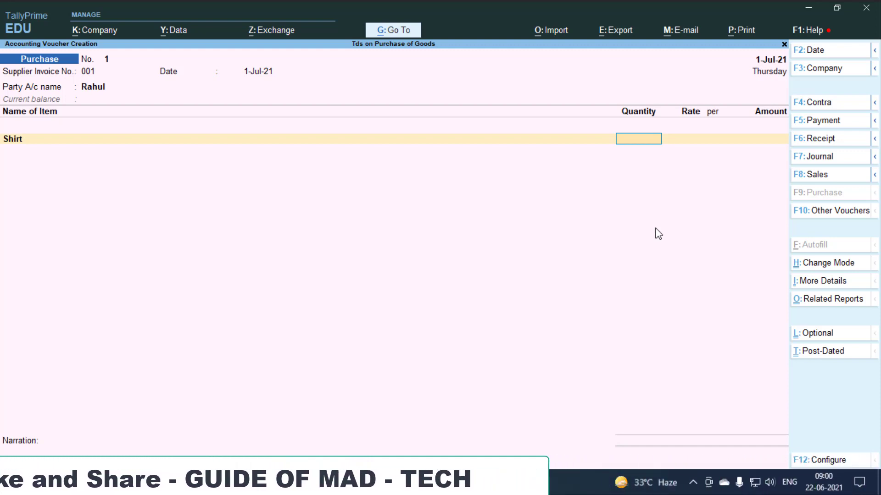
- Enter a quantity of 10,000 pcs for Shirt at a rate of 600 per pcs and accept the amount
type("11")
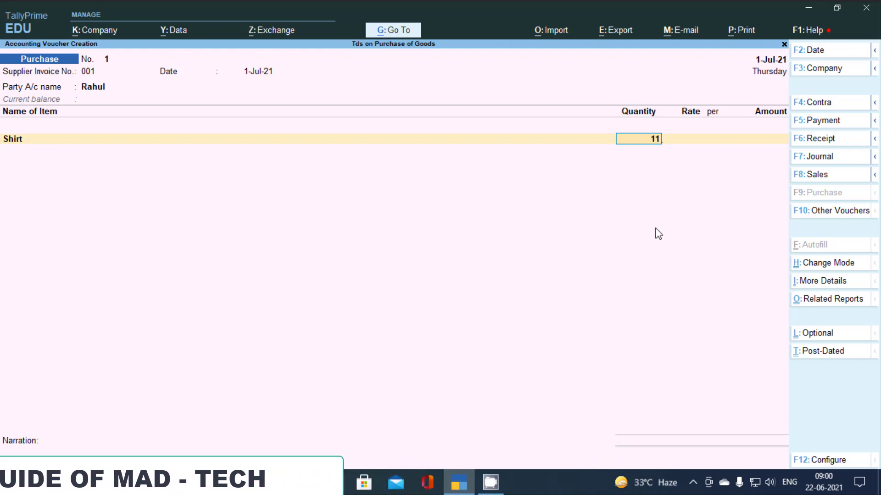
key("BackSpace")
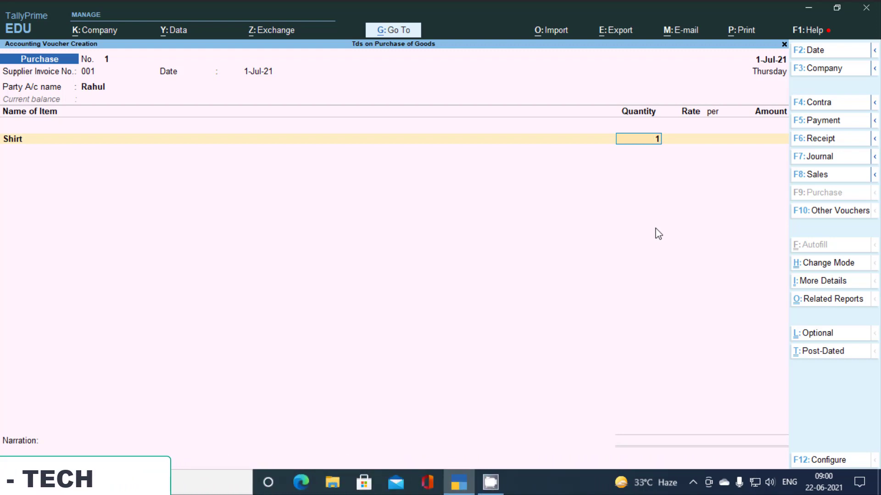
type("0000")
key("Return")
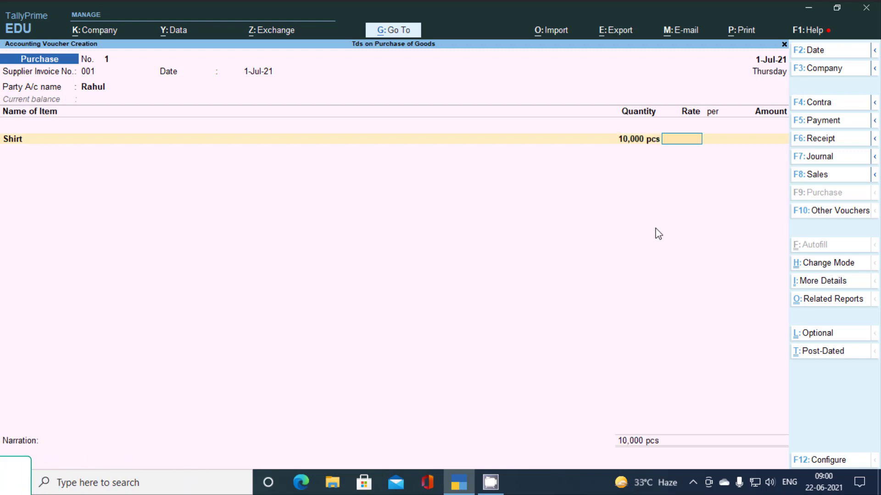
type("6")
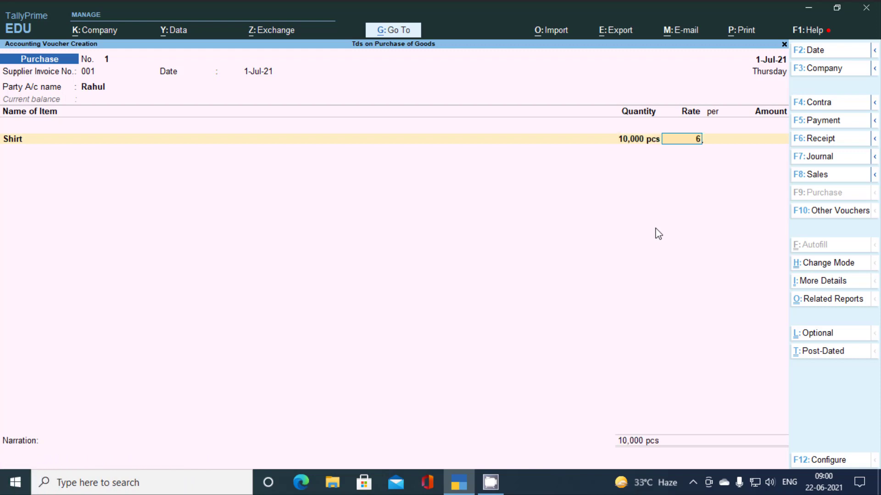
type("00")
key("Return")
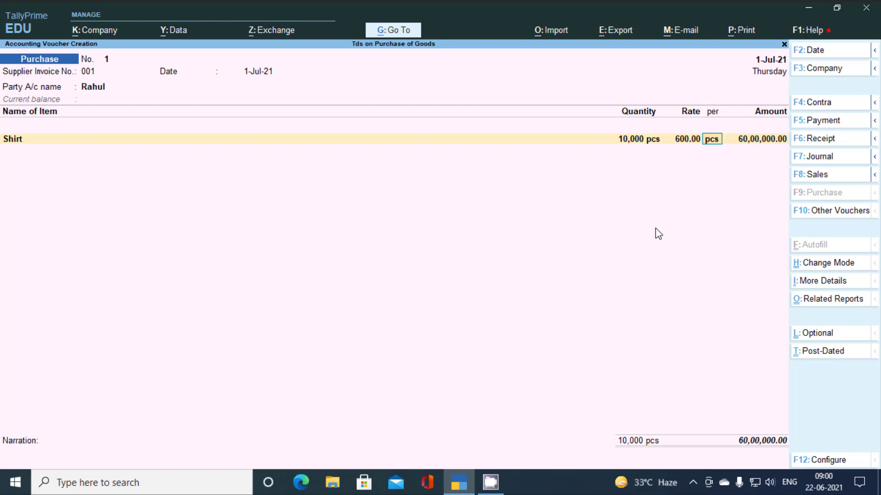
key("Return")
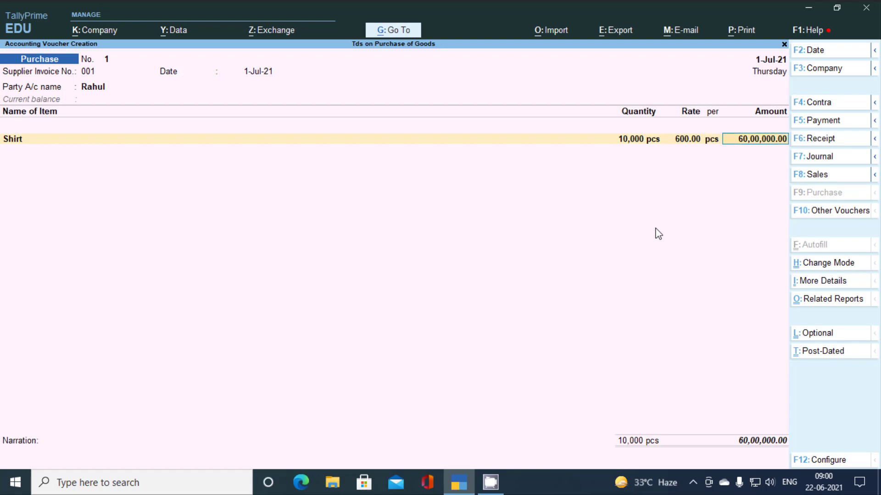
key("Return")
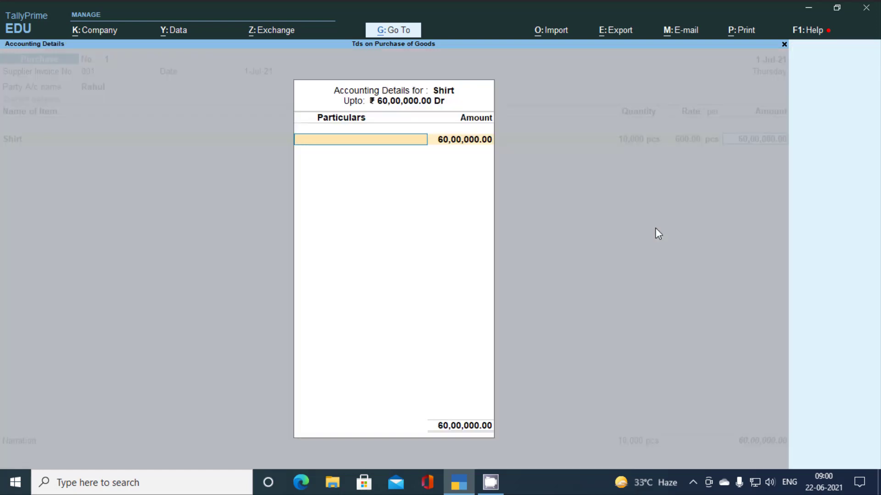
- Allocate the Shirt amount to Purchase A/c and set the assessable value for Tds on Purchase of Goods 194q to 1000000
type("Pu")
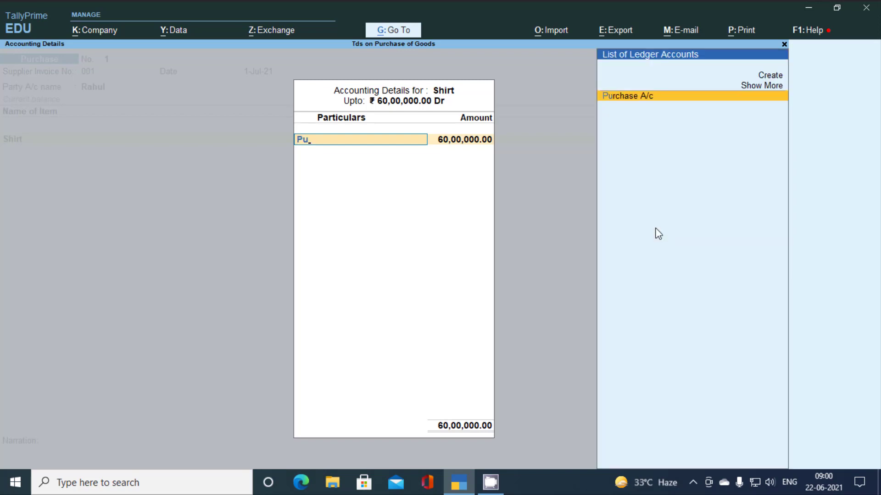
key("Return")
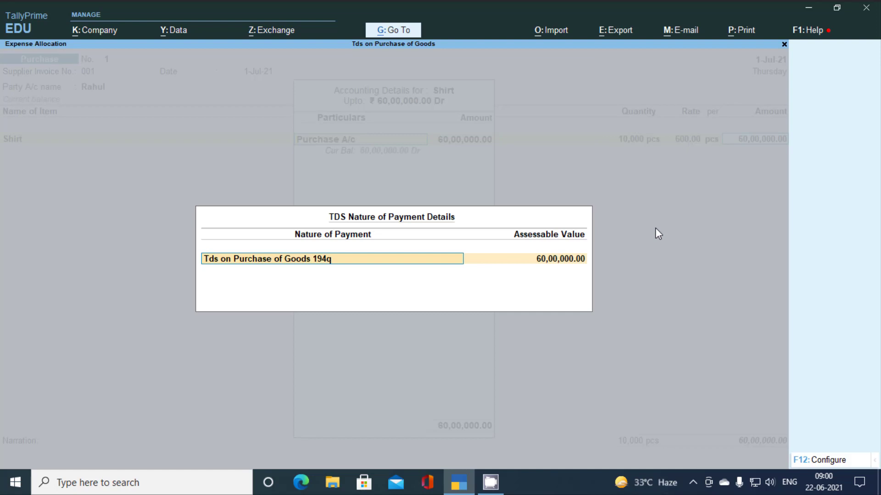
key("Return")
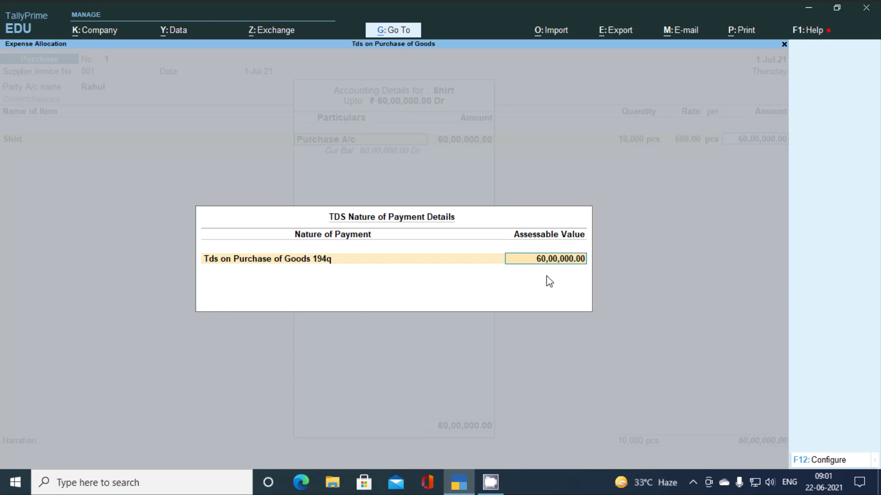
type("1000000")
key("Return")
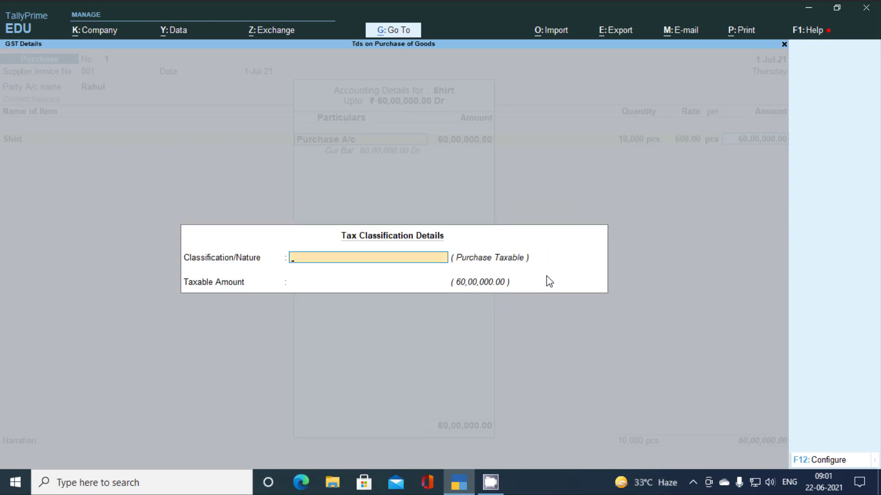
- Accept the Shirt item's default tax classification and its Purchase A/c allocation of 60,00,000
key("Return")
key("Return")
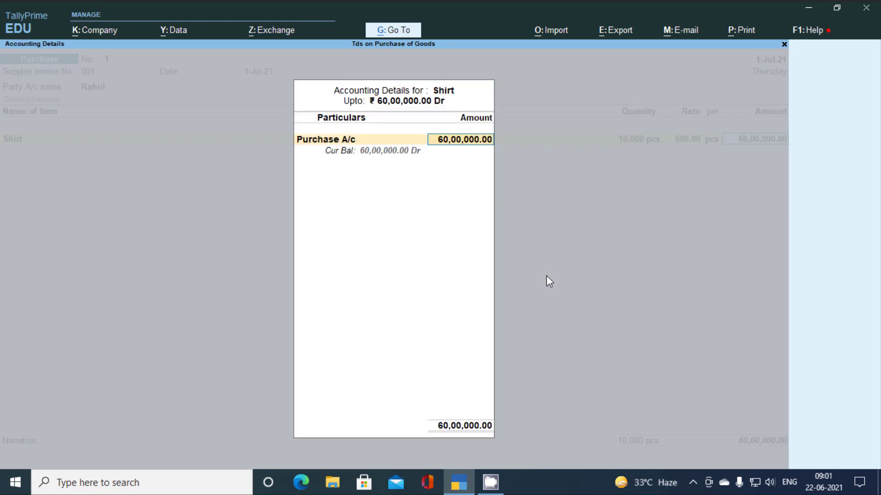
key("Return")
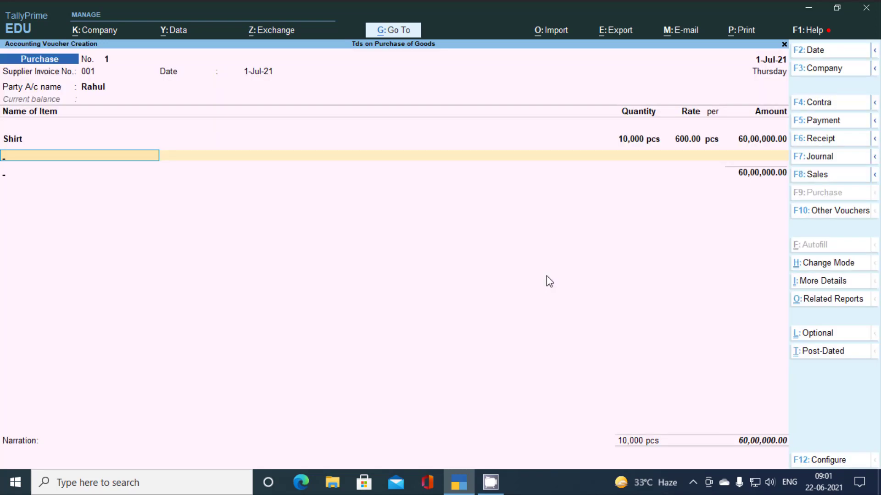
- Add the CGST ledger to the purchase voucher and accept its full amount under Tds on Purchase of Goods 194q
key("Return")
type("C")
key("Return")
key("Return")
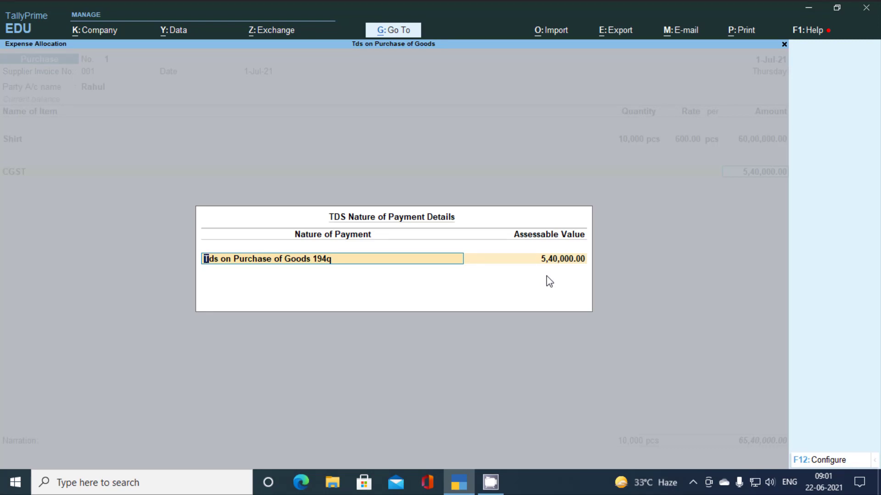
key("Return")
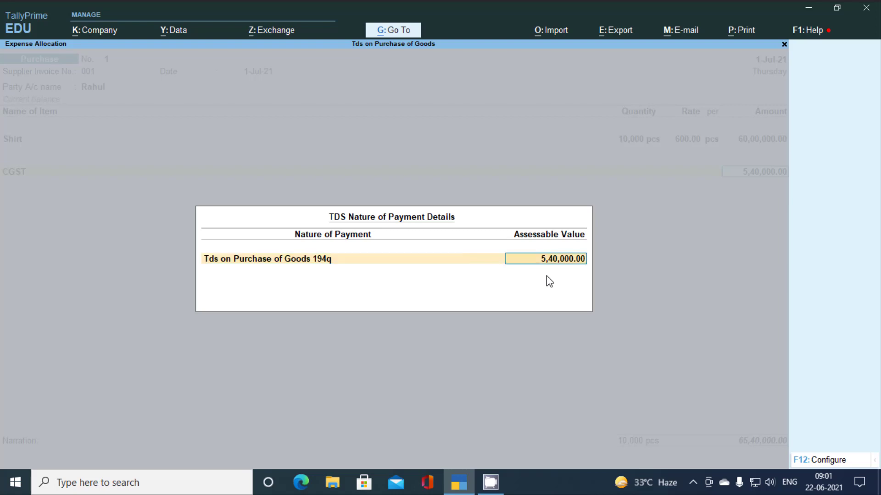
key("Return")
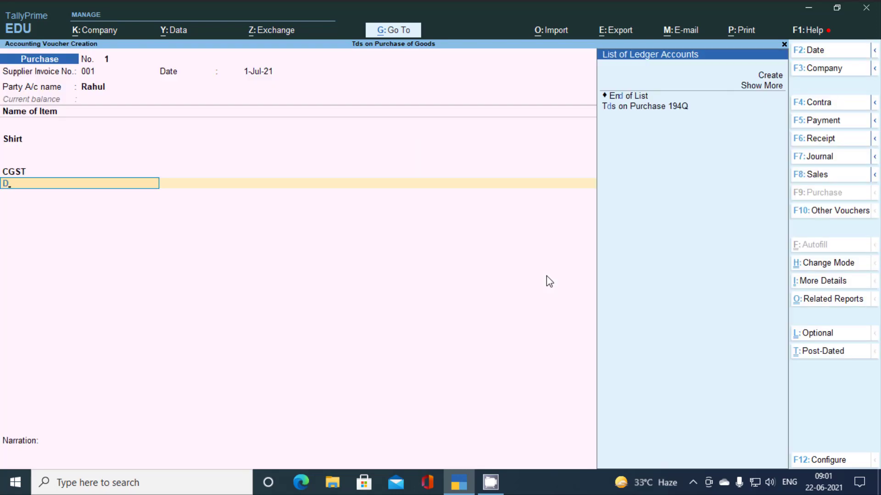
- Add the SGST ledger, accept its full amount under Tds on Purchase of Goods 194q, and end the ledger list
type("s")
key("Return")
key("Return")
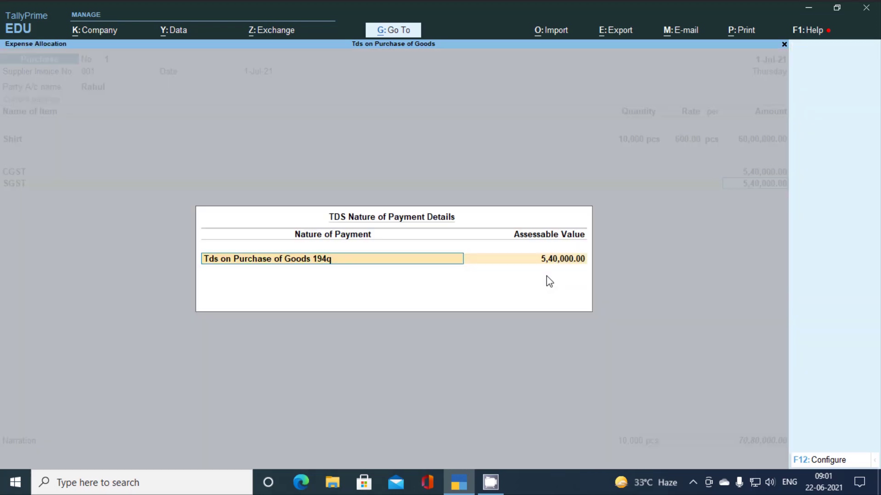
key("Return")
key("Return")
key("Return")
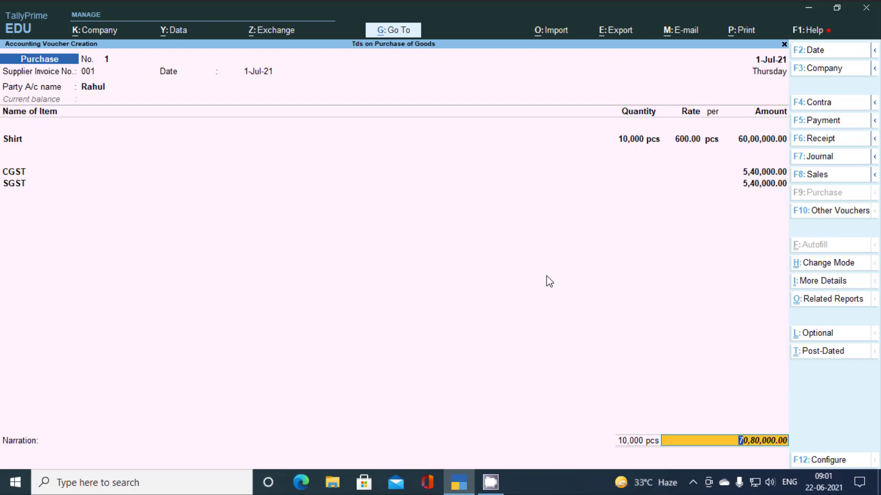
- Record the bill as New Ref 001 and save the voucher, accepting the modified tax details
key("Return")
key("Return")
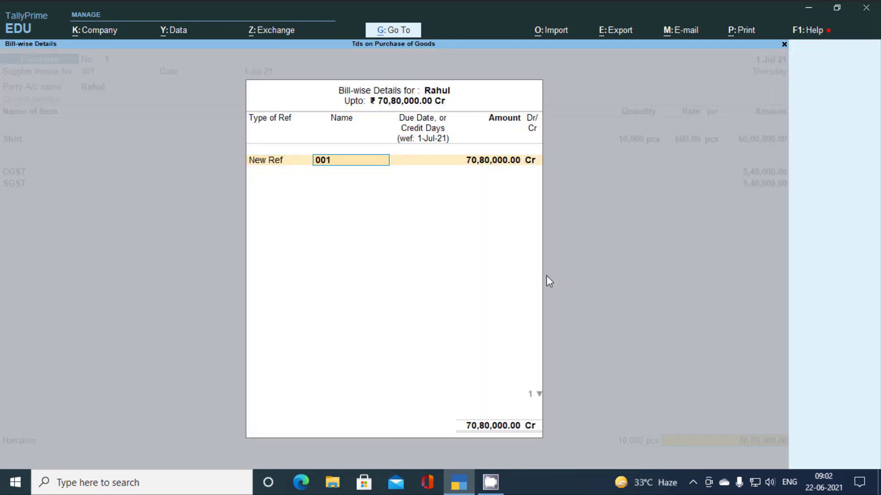
key("Return")
key("Return")
key("Return")
key("Return")
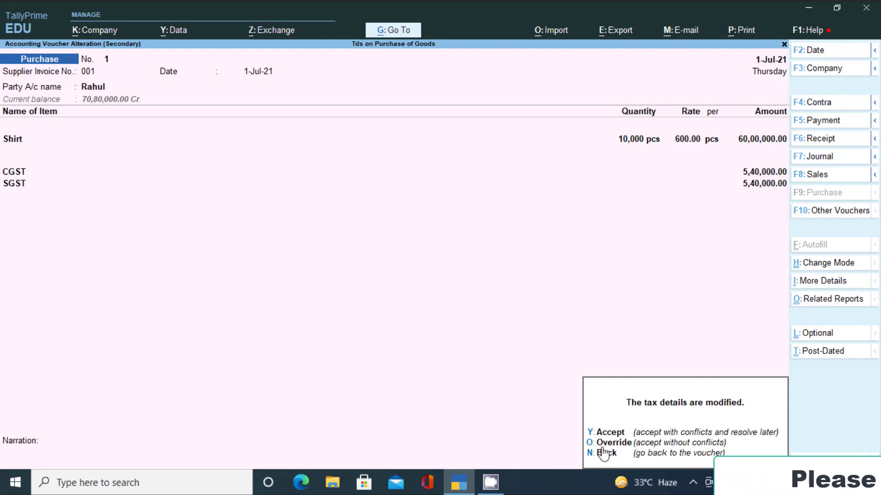
key("y")
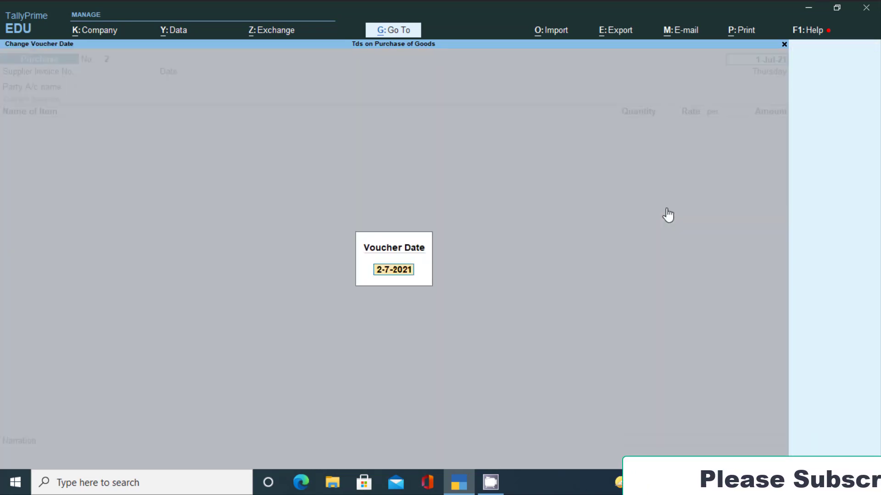
- Date the new purchase voucher 2-Jul-21 and enter supplier invoice number 002 with the same date
key("Return")
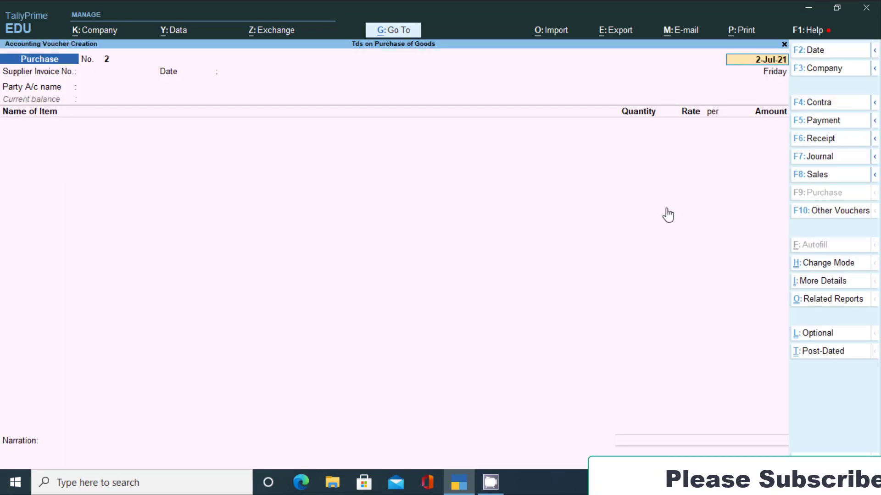
key("Return")
type("002")
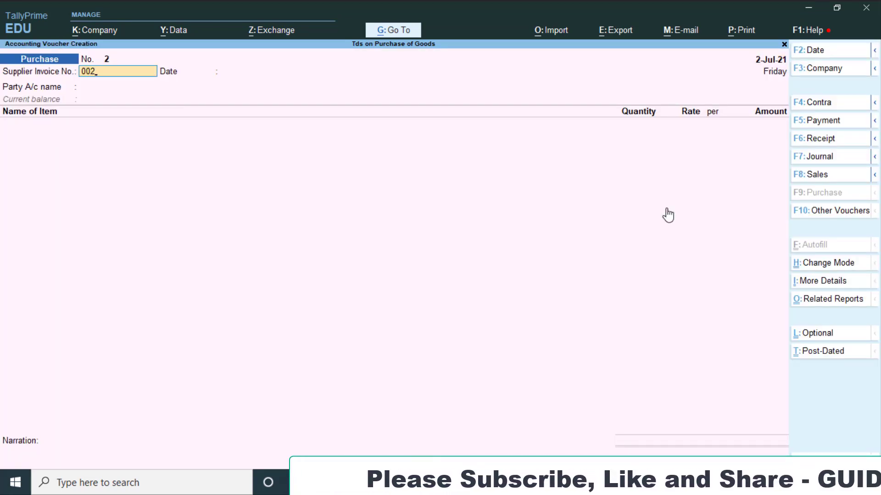
key("Return")
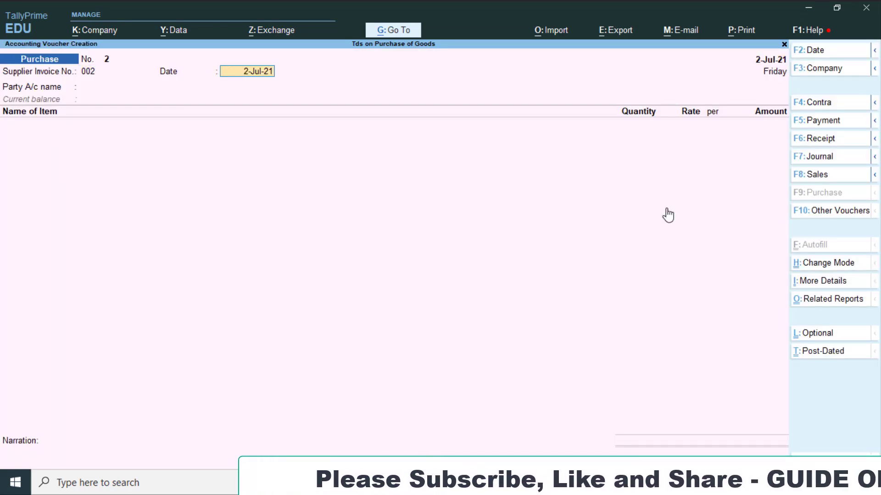
key("Return")
- Choose the same supplier as in the first voucher as the party and accept the receipt and party details
type("r")
key("Return")
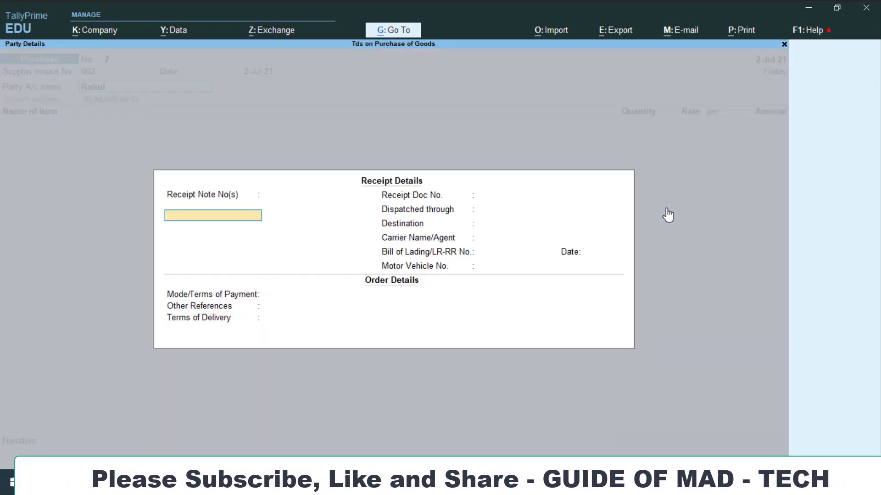
key("ctrl+a")
key("Return")
key("Return")
key("Return")
key("Return")
key("Return")
key("Return")
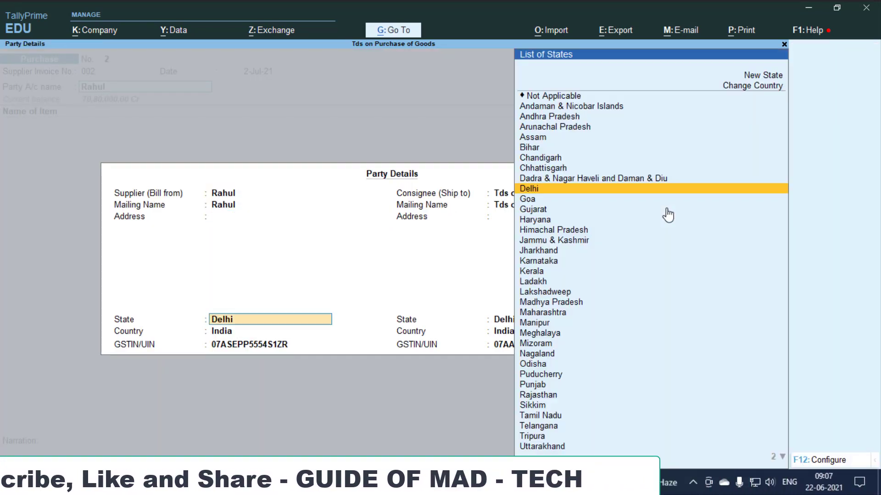
key("ctrl+a")
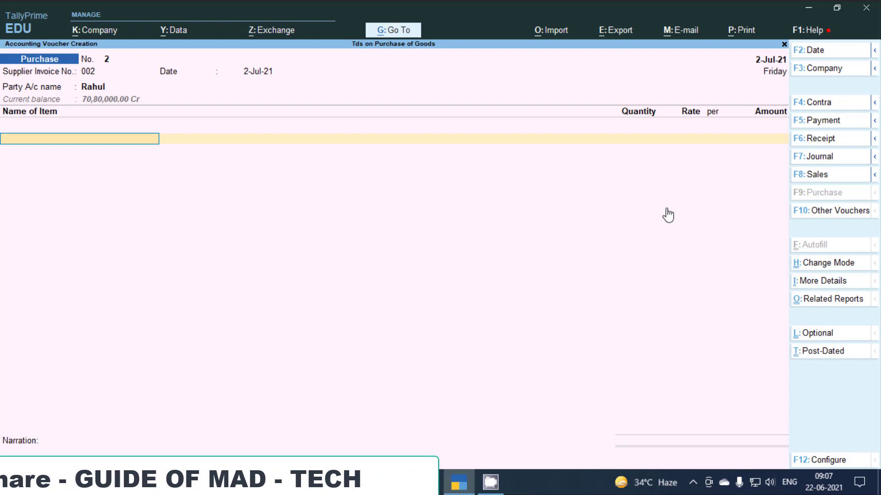
- Add the Shirt item with a quantity of 1,800 pcs at a rate of 600 per pcs and accept the amount
type("s")
key("Return")
key("Return")
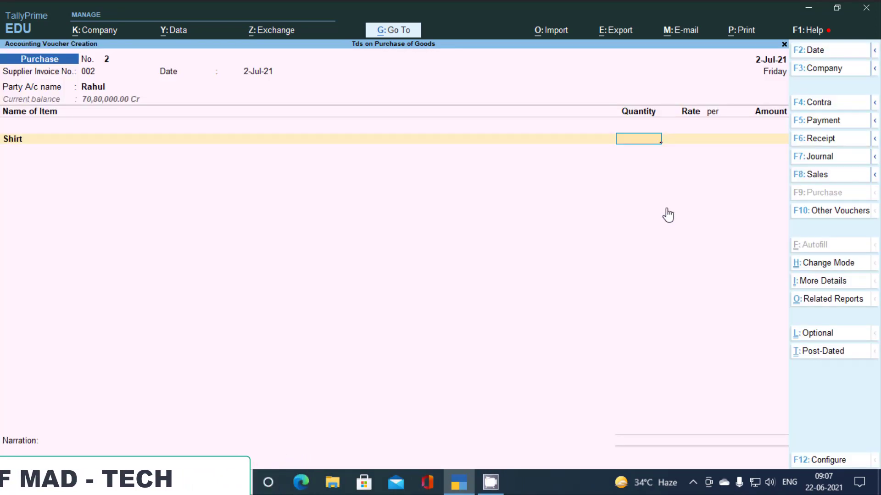
type("1,800")
key("Return")
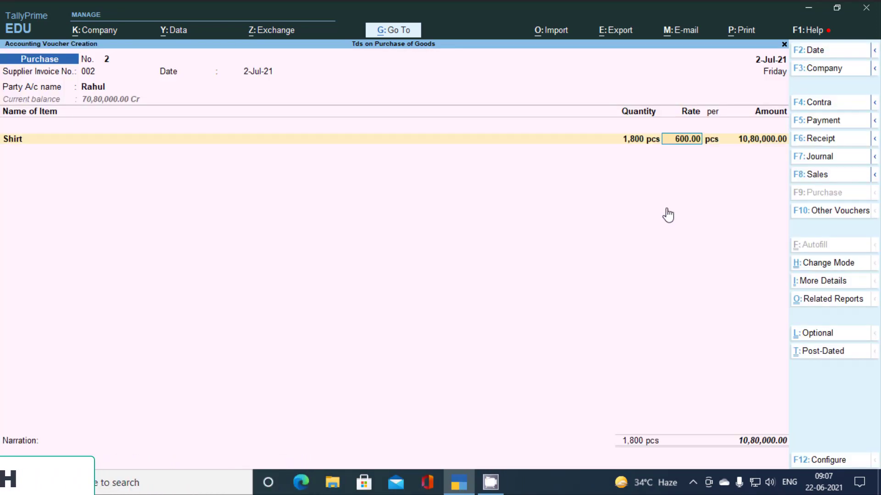
key("Return")
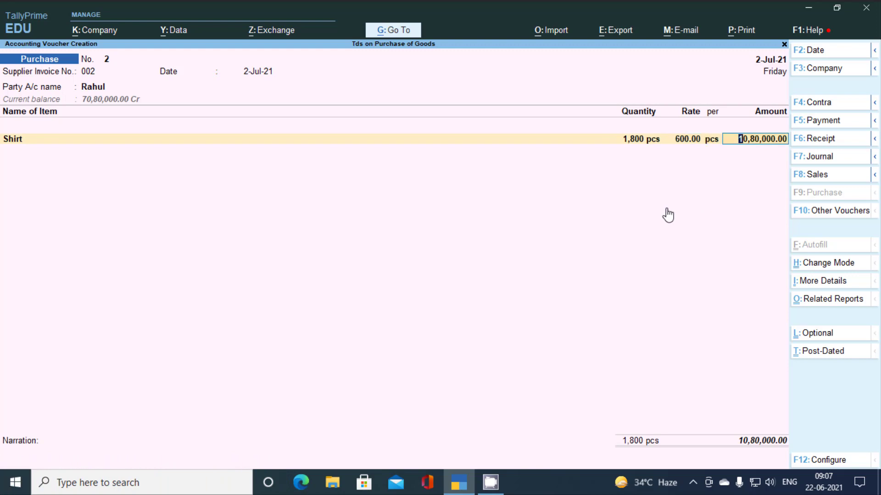
key("Return")
- Allocate the Shirt amount to Purchase A/c, with the full 10,80,000 assessable under Tds on Purchase of Goods 194q and the default tax classification
key("Return")
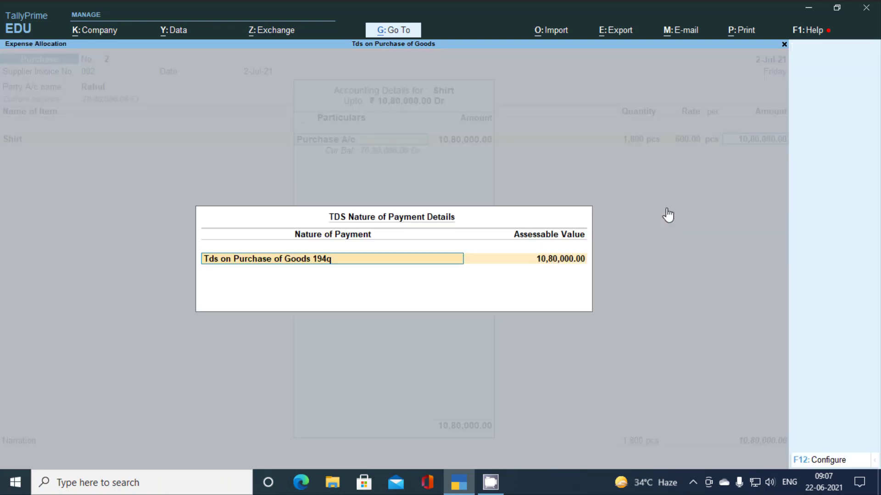
key("Return")
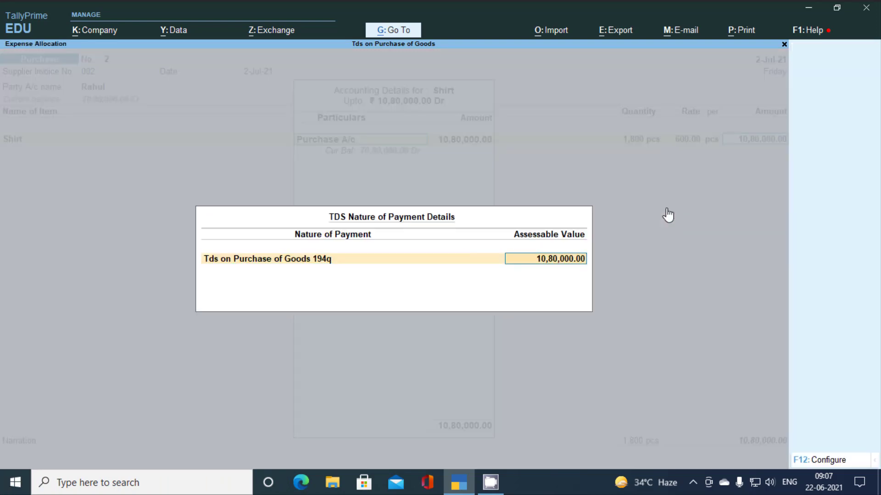
key("Return")
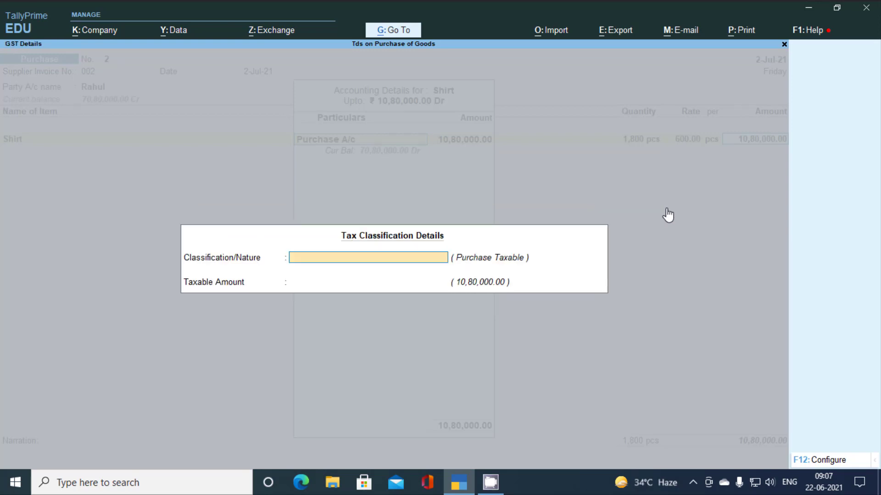
key("Return")
key("Return")
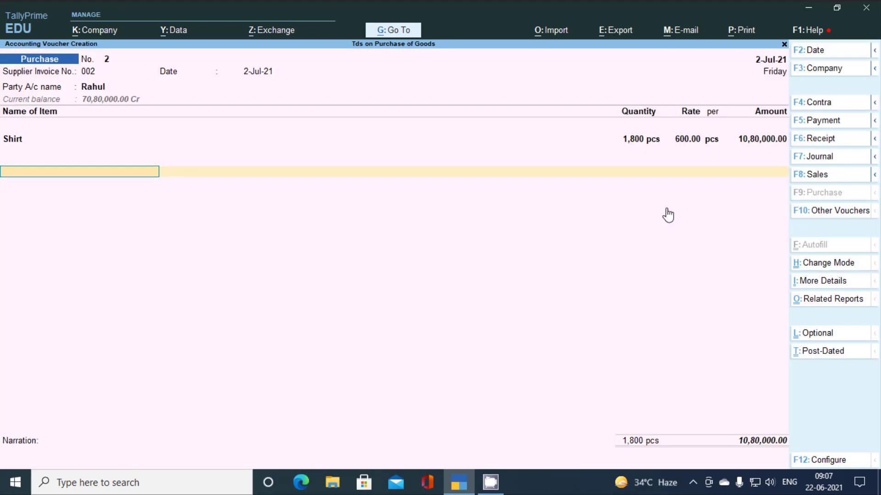
- Add the CGST ledger to the second voucher, with its full amount assessable under Tds on Purchase of Goods 194q
type("C")
key("Return")
key("Return")
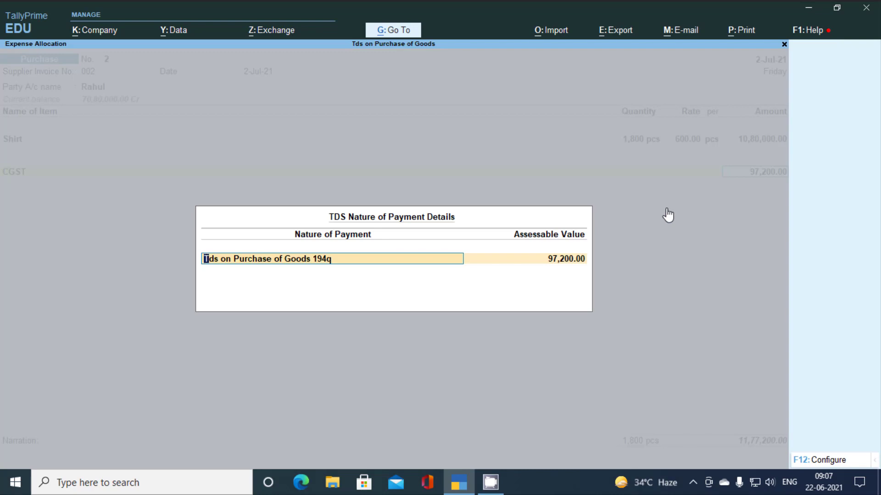
key("Return")
key("Return")
key("Return")
key("BackSpace")
key("Return")
key("Return")
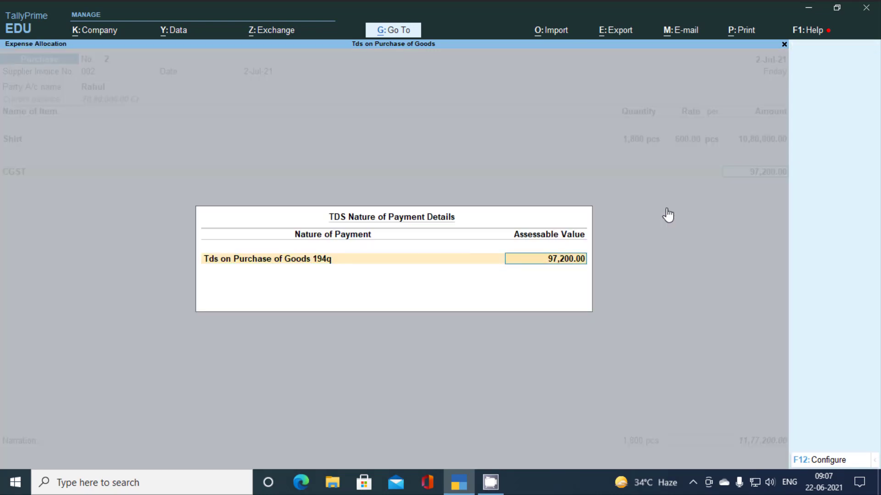
key("Return")
- Add the SGST ledger to the second voucher, with its full amount assessable under Tds on Purchase of Goods 194q
type("S")
key("Return")
key("Return")
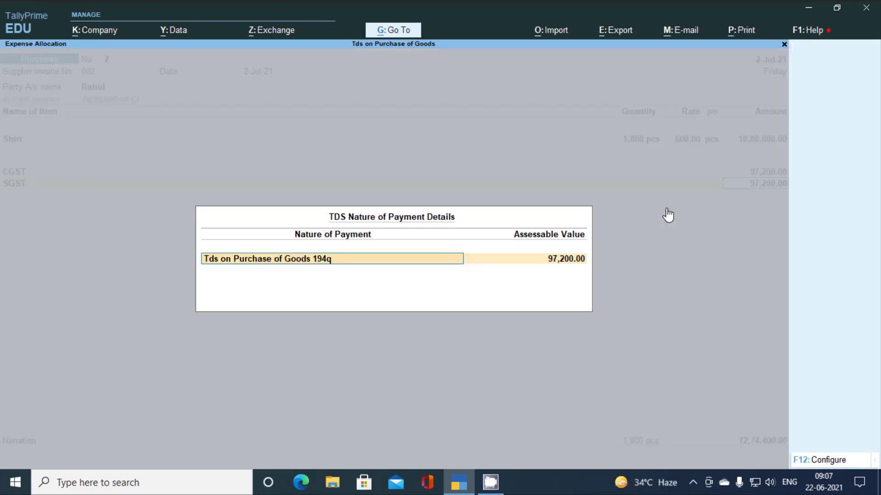
key("Return")
key("Return")
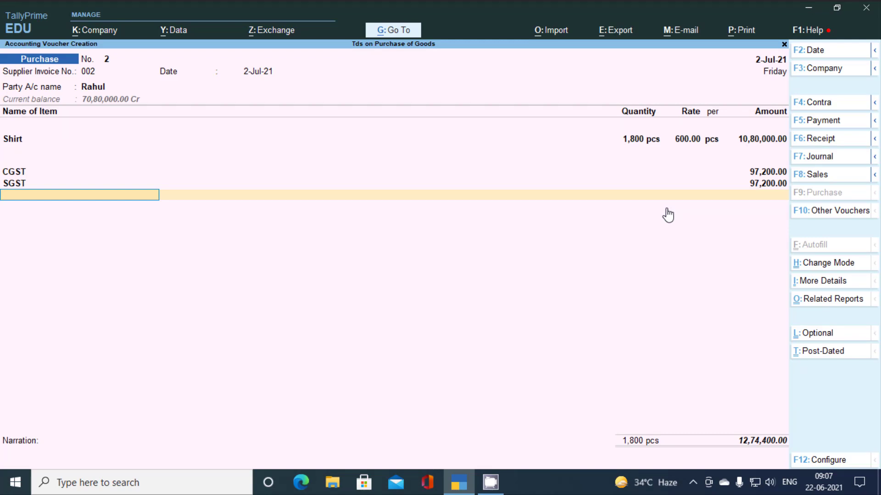
- Accept the second voucher's bill-wise details, leave the narration blank, and save the voucher
key("Return")
key("Return")
key("Return")
key("Return")
key("Return")
key("Return")
key("Return")
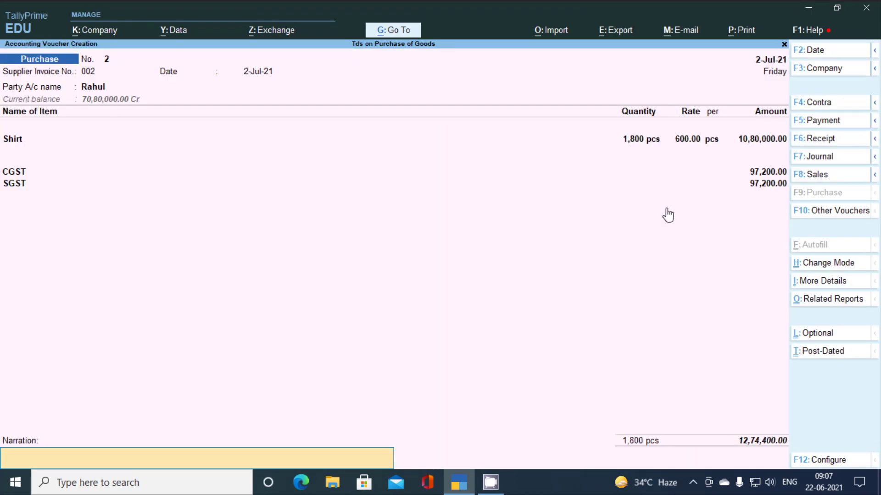
key("Return")
key("Return")
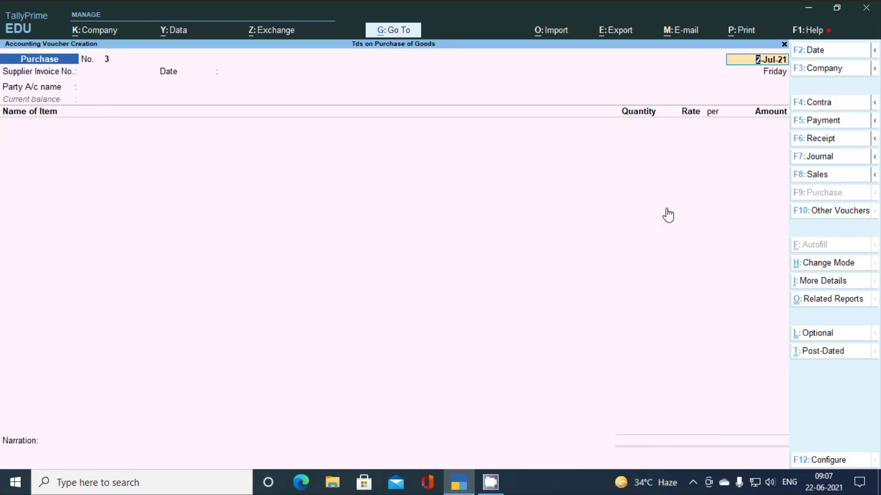
- Open the Form 26Q TDS report and go to the Deduction at Normal Rate line to review it
key("alt")
key("alt+g")
type("Tds")
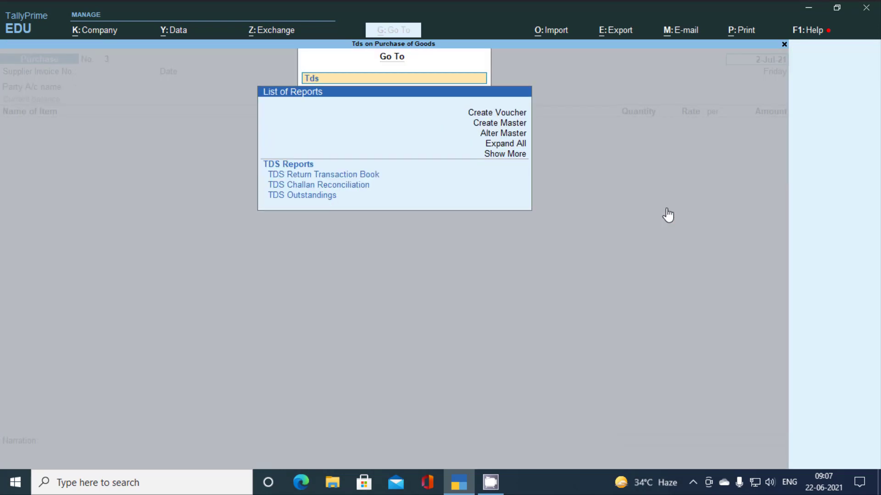
key("BackSpace")
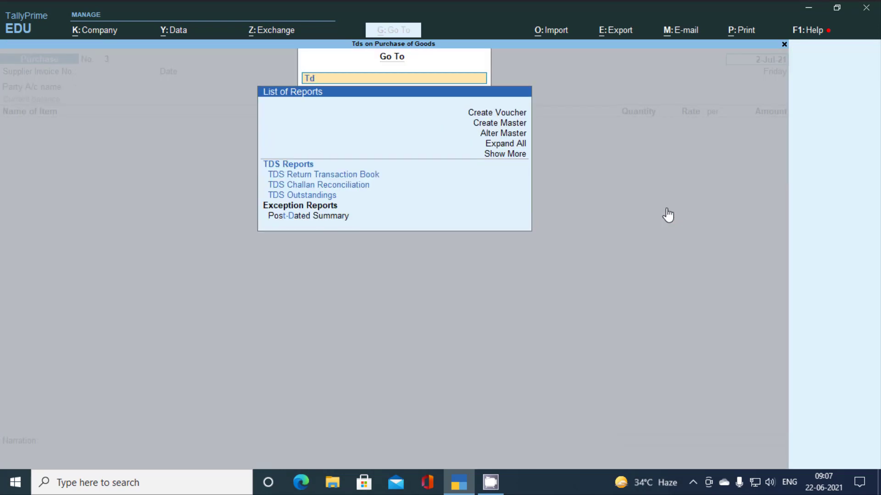
type("s")
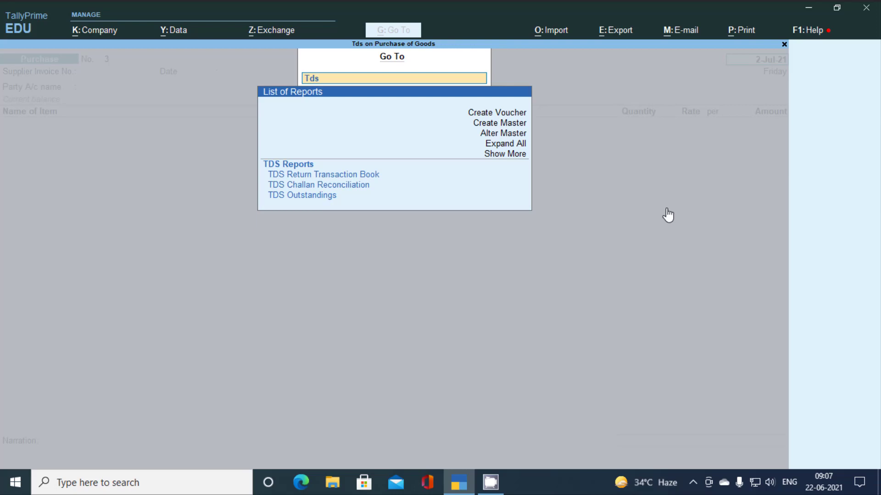
key("Down")
key("Return")
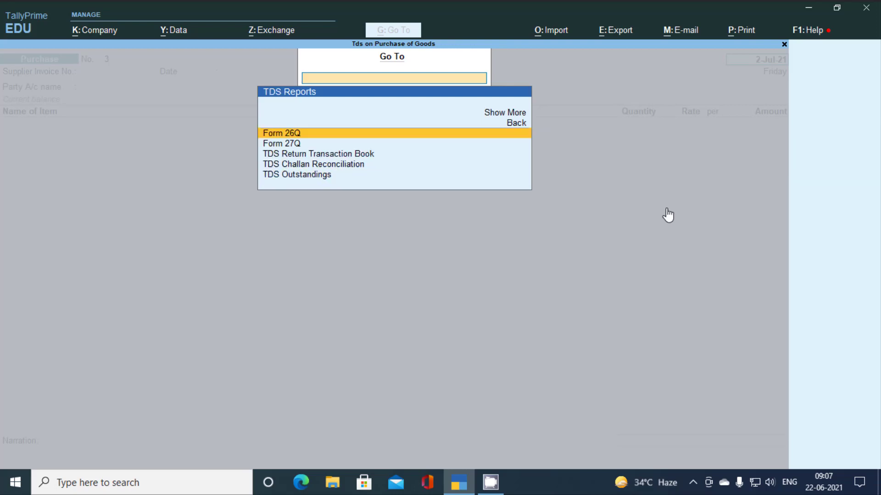
key("Return")
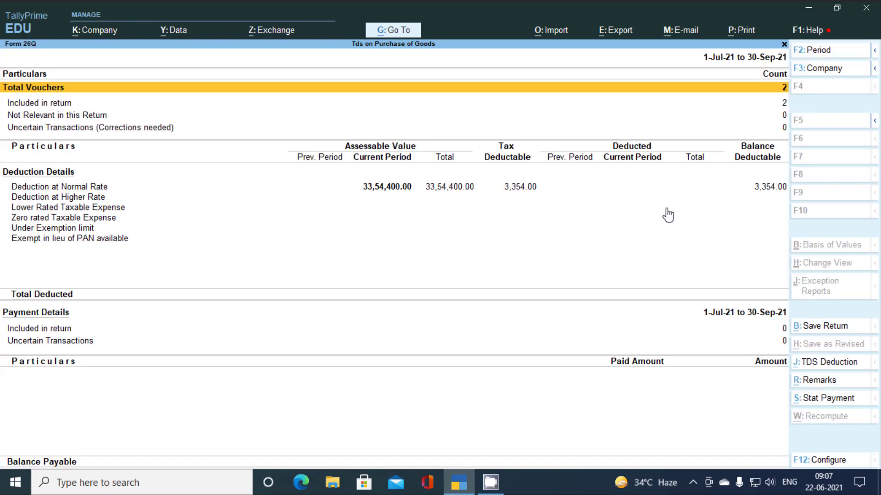
key("Down")
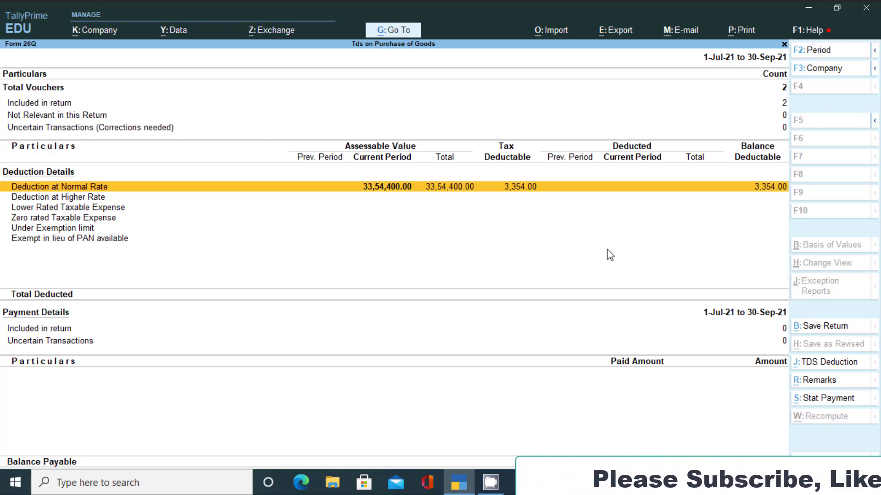
- Generate a TDS deduction journal till 2-Jul-21 for the supplier, with nature Tds on Purchase of Goods 194q and duty ledger Tds on Purchase 194Q
key("alt+j")
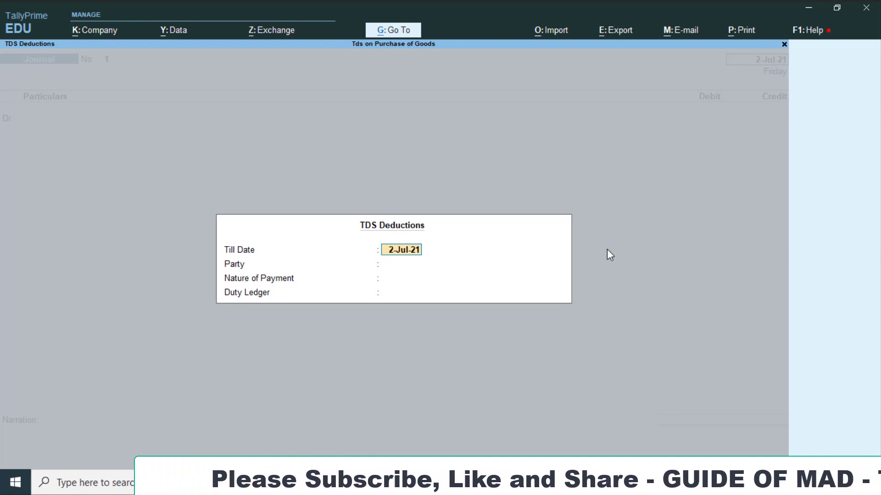
key("Return")
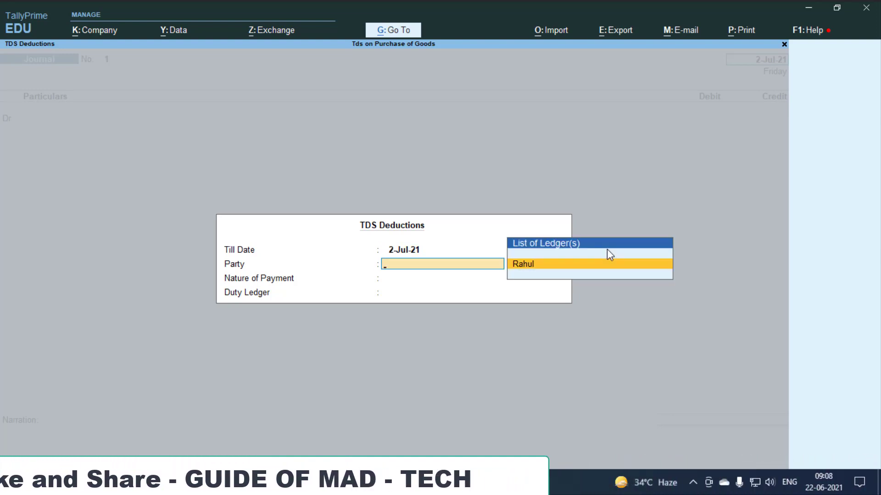
key("Return")
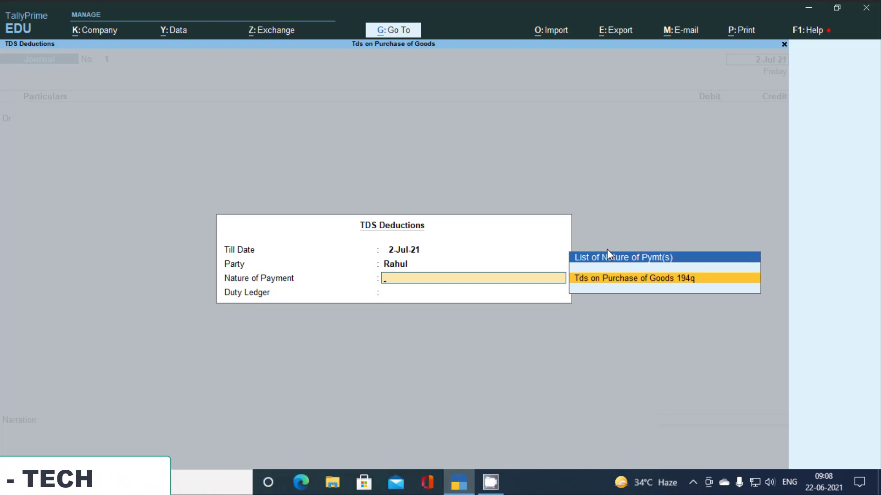
key("Return")
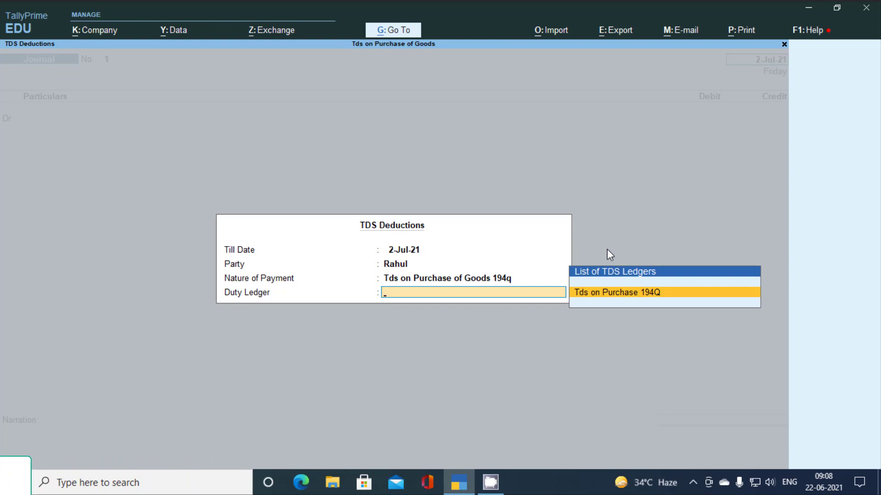
key("Return")
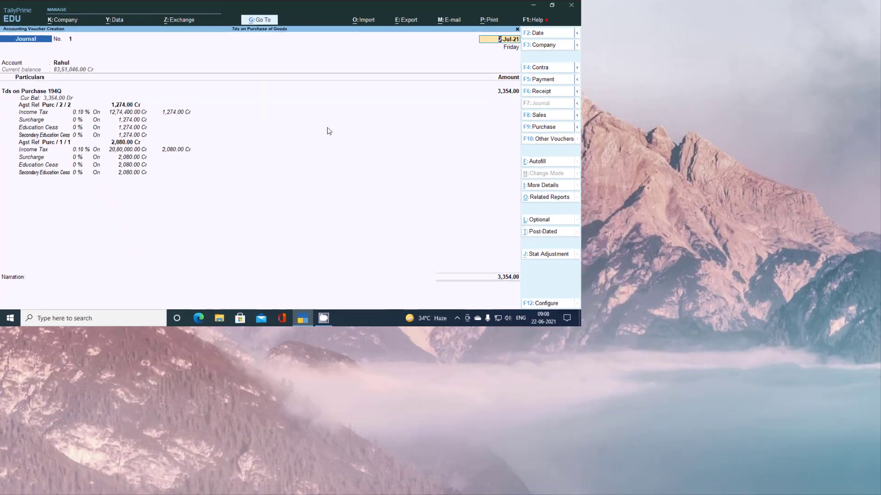
- Accept the TDS journal's amounts and its bill-wise references 002 and 001, leave the narration blank, and save the voucher
key("ctrl+a")
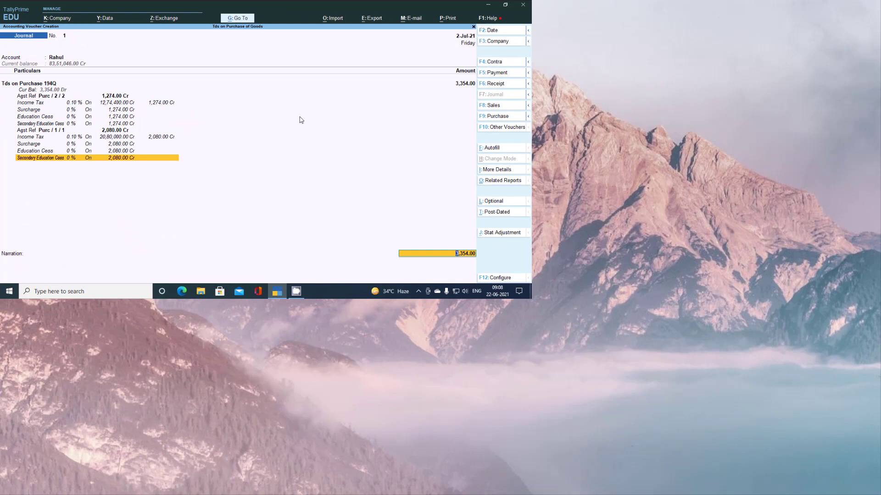
key("Return")
key("Return")
key("Return")
key("Return")
key("Return")
key("Return")
key("Return")
key("Return")
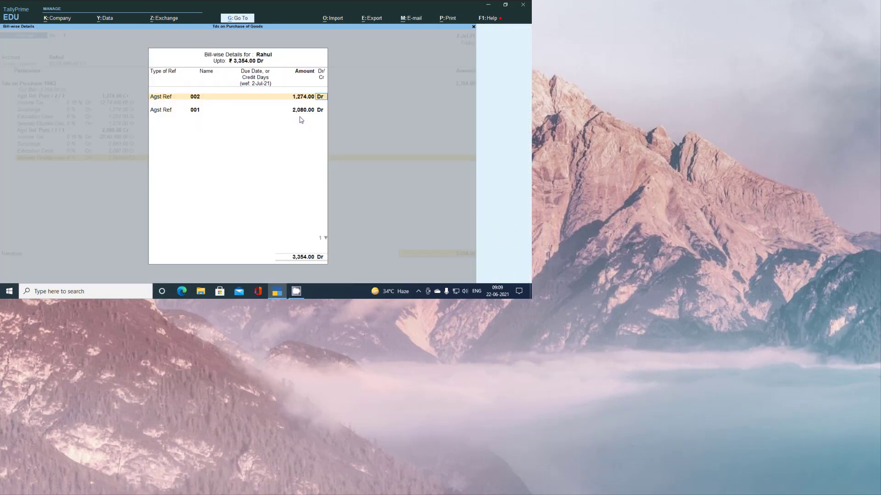
key("Return")
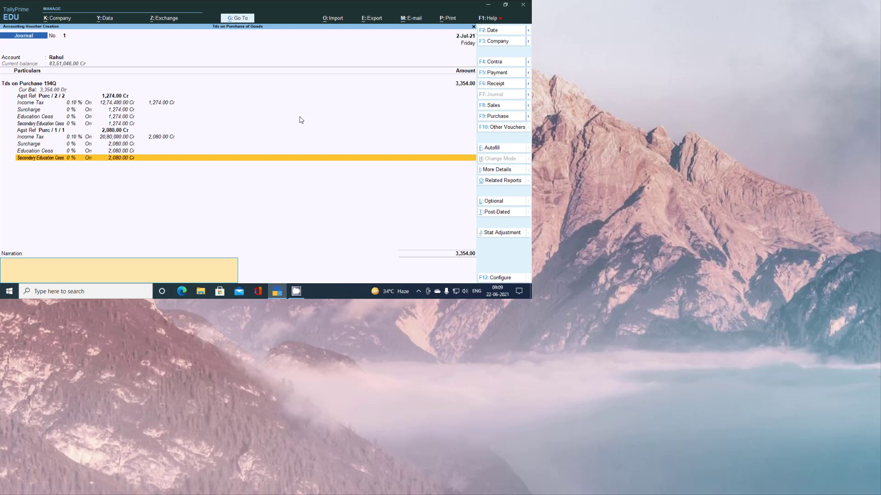
key("Return")
key("Return")
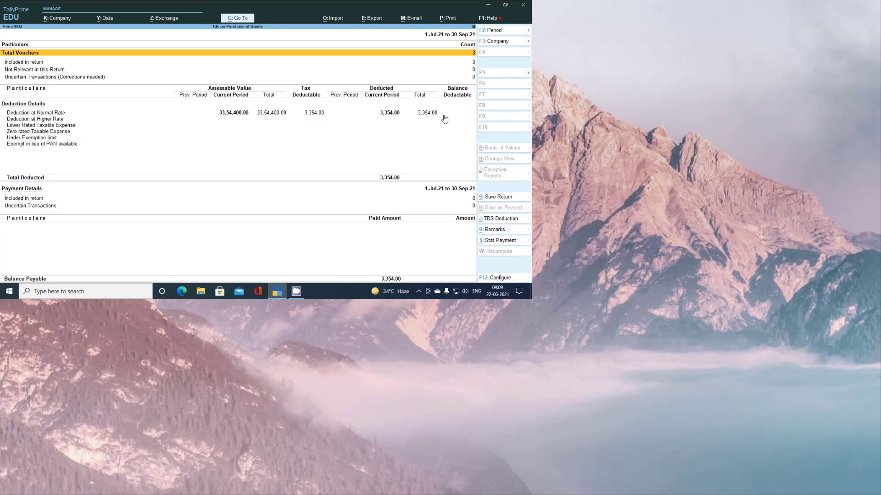
- Close the Form 26Q report and the blank purchase voucher to return to the Gateway of Tally
key("Escape")
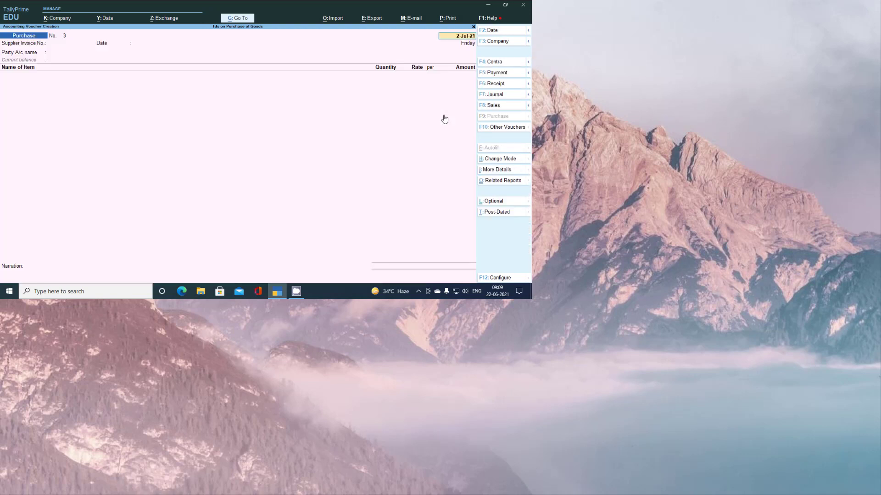
key("Escape")
key("Return")
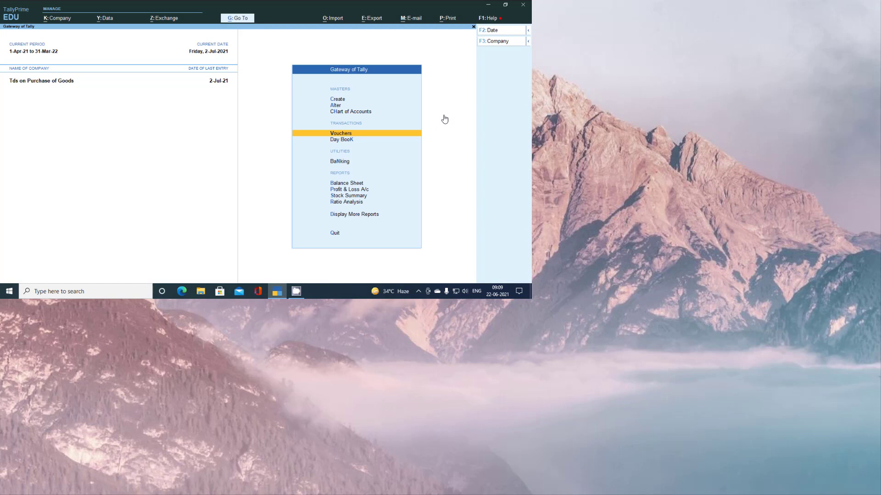